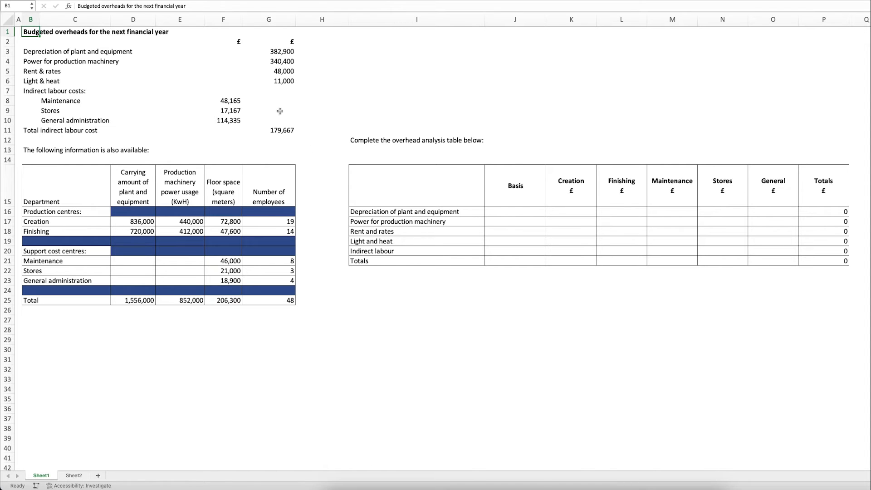
Set the apportionment basis to Carrying amount for depreciation of plant and equipment, and to KwH for power for production machinery
click(276, 52)
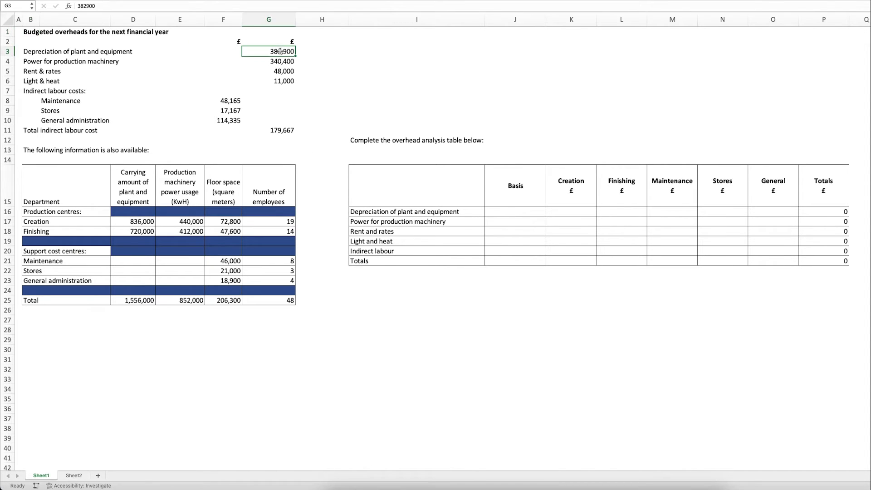
click(519, 213)
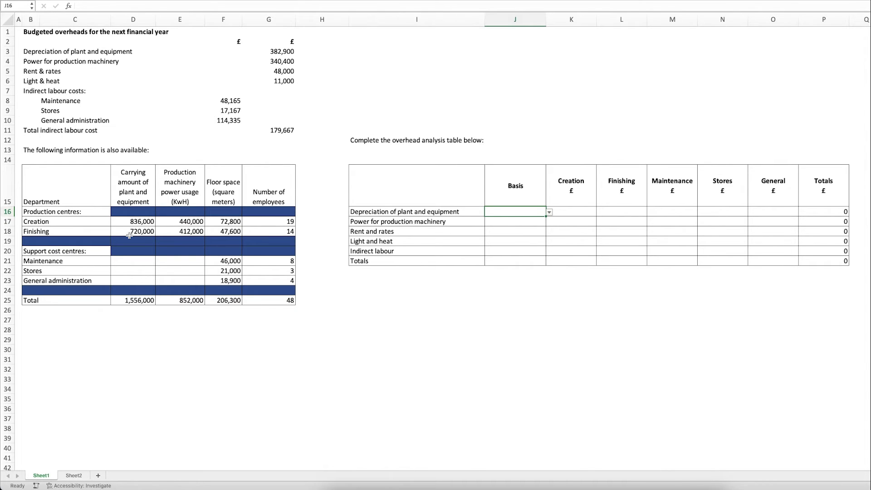
click(549, 212)
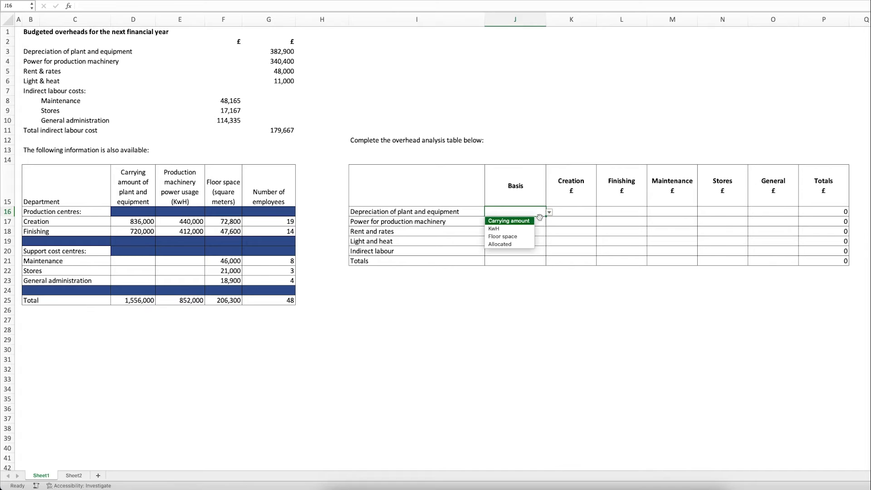
click(524, 223)
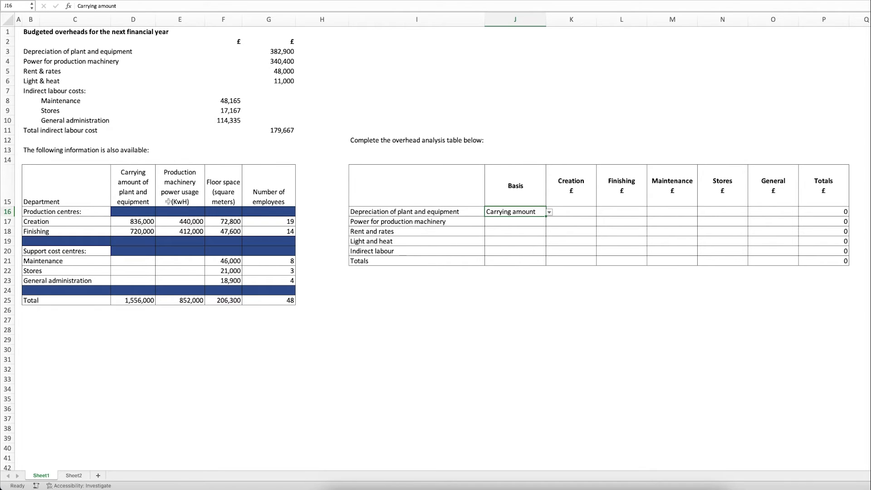
click(518, 223)
click(549, 222)
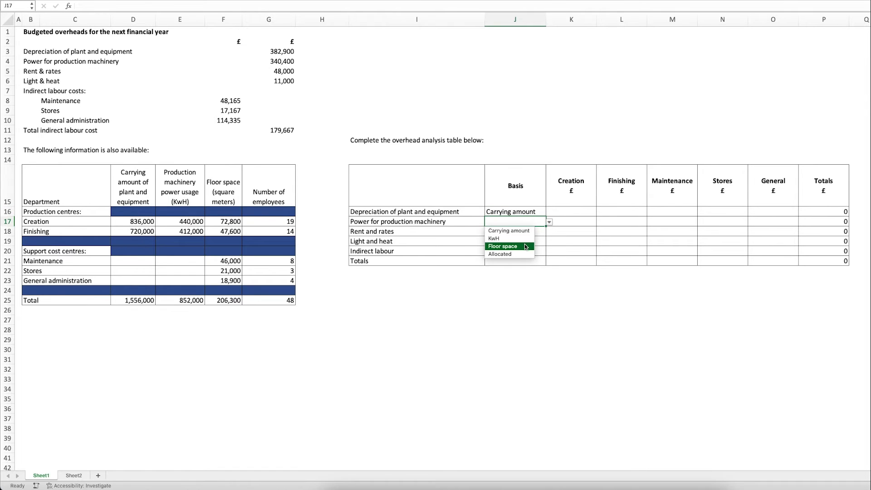
click(498, 240)
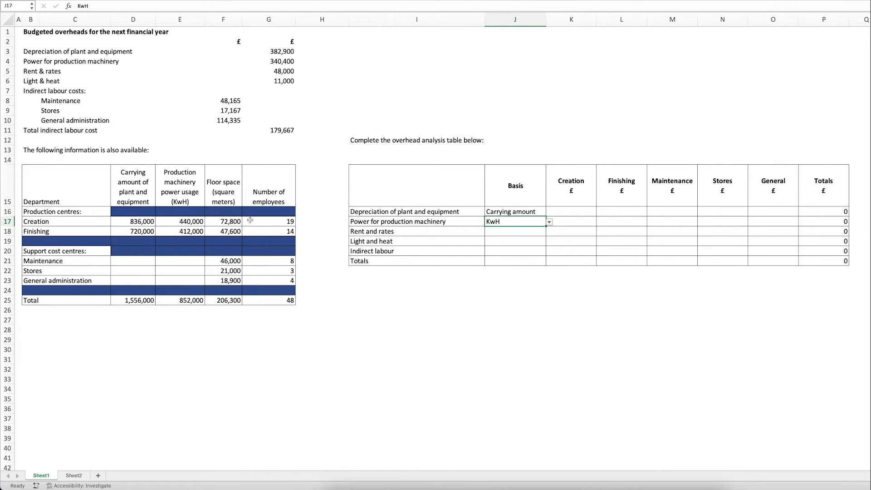
Set the basis for both rent and rates and light and heat to Floor space
click(544, 232)
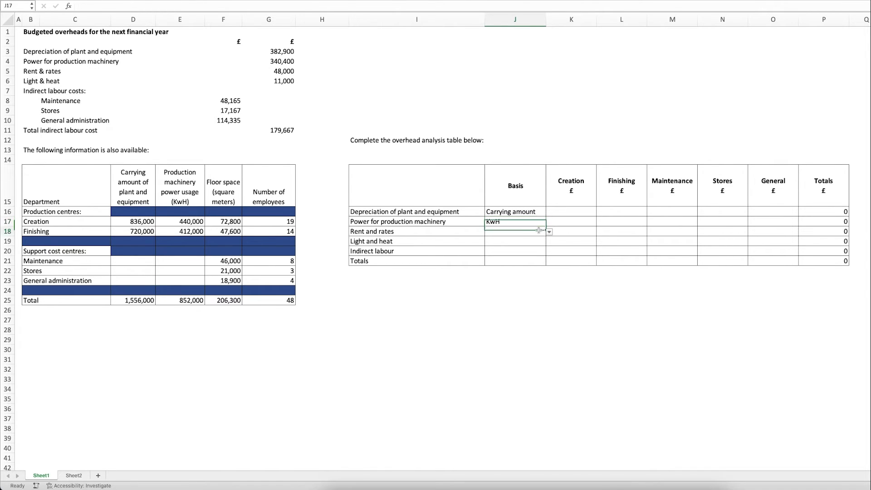
click(549, 232)
click(520, 257)
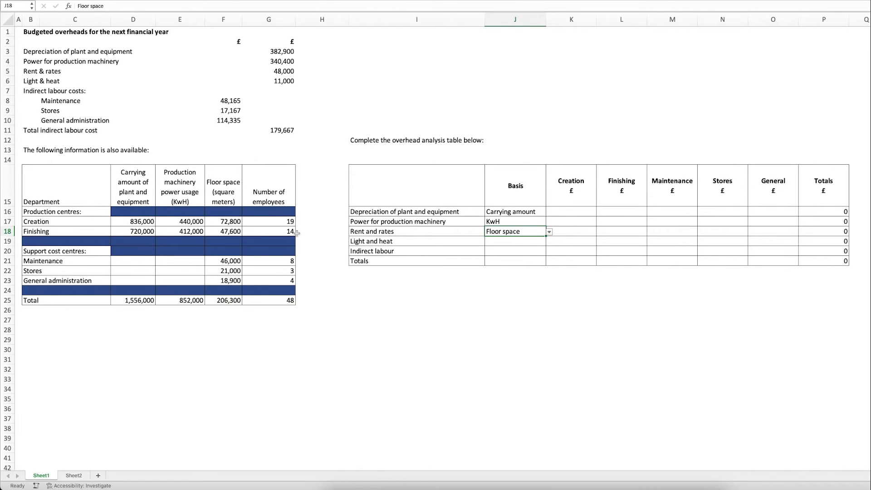
click(495, 242)
click(549, 242)
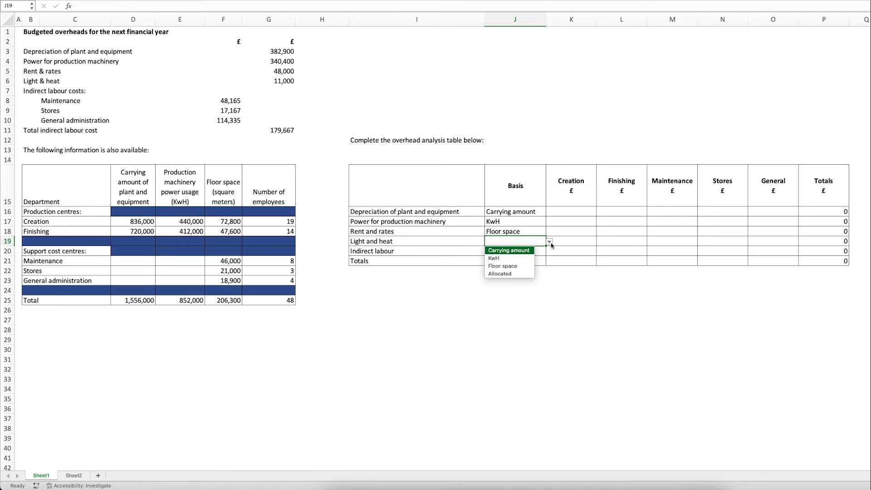
click(529, 267)
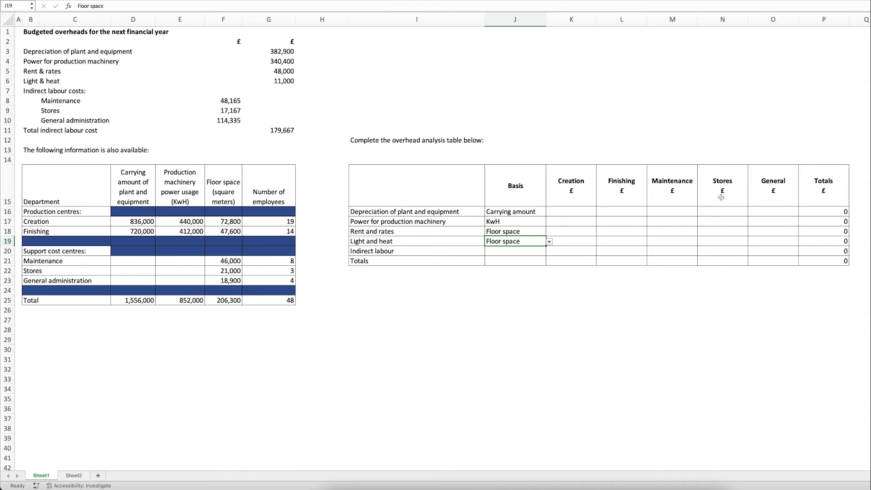
Set the basis for indirect labour to Allocated in the overhead analysis table
click(528, 252)
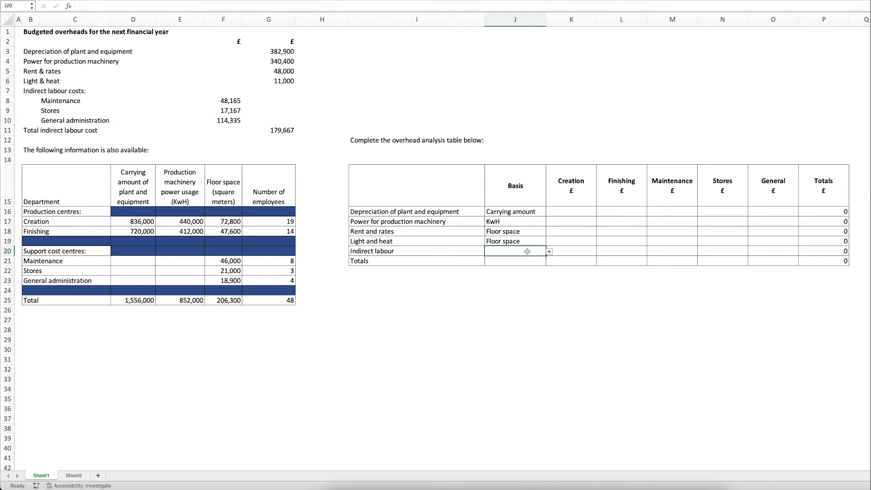
click(549, 251)
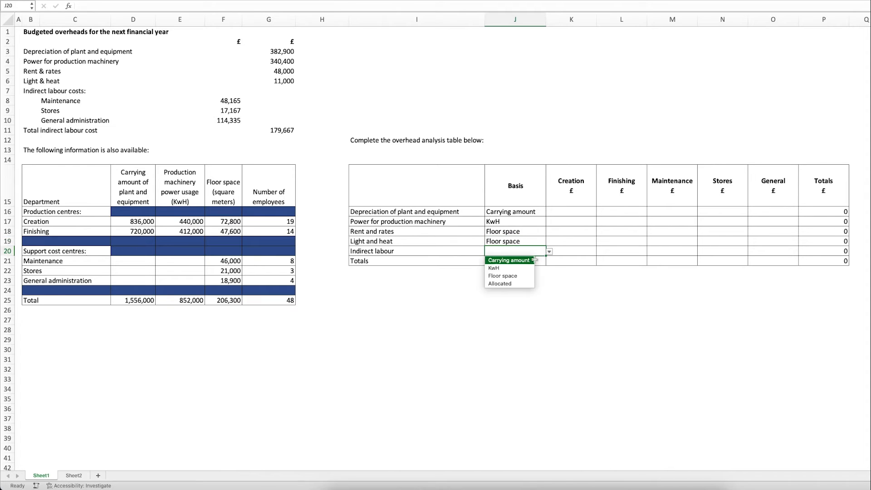
click(520, 283)
click(519, 280)
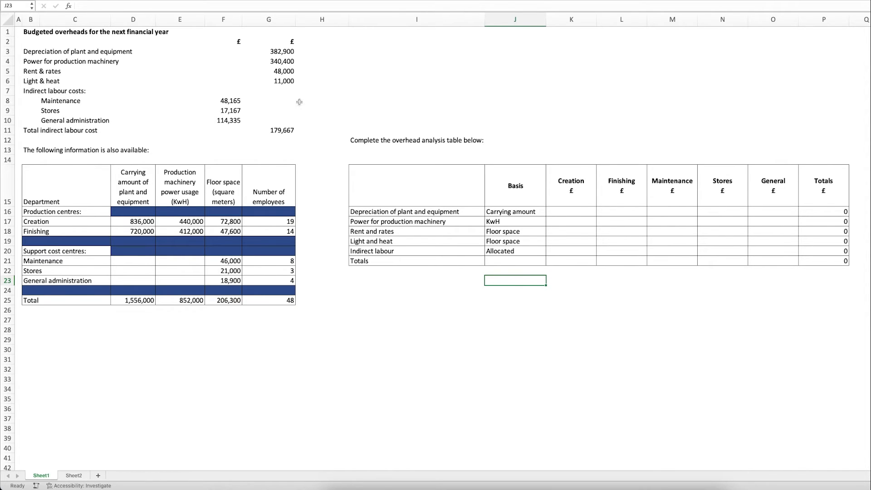
Enter =(G3/D25)*D17 in K16 to apportion depreciation to the Creation department by carrying amount
click(279, 51)
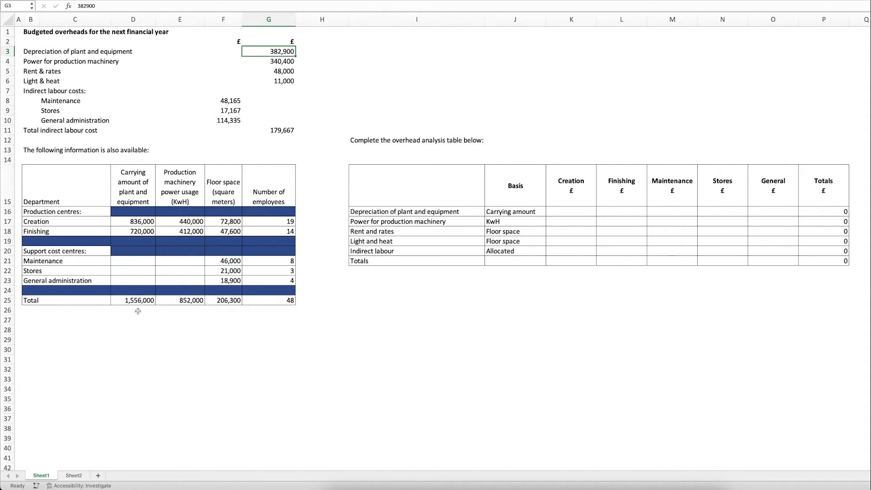
click(562, 212)
click(209, 6)
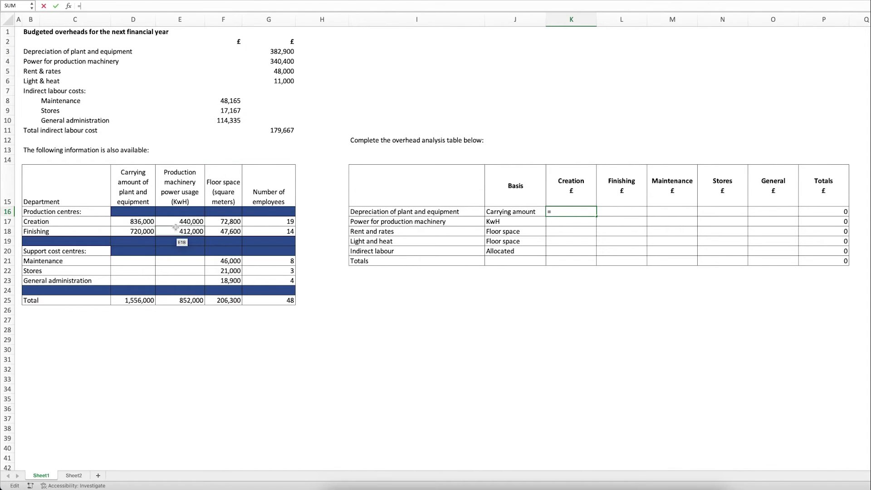
click(279, 53)
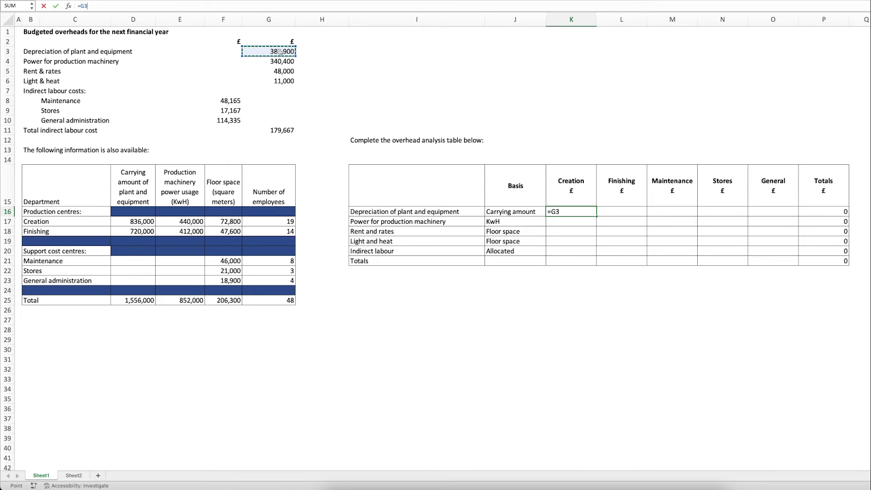
text(/)
click(135, 301)
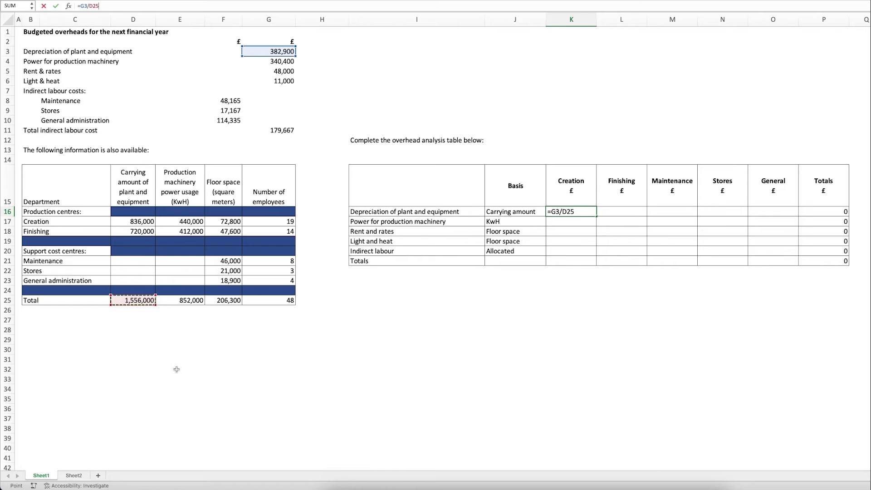
click(121, 6)
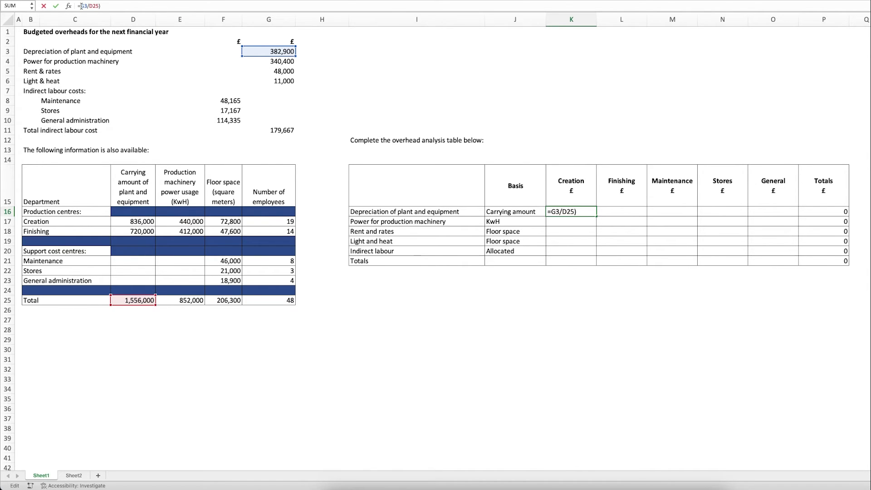
text(()
click(138, 221)
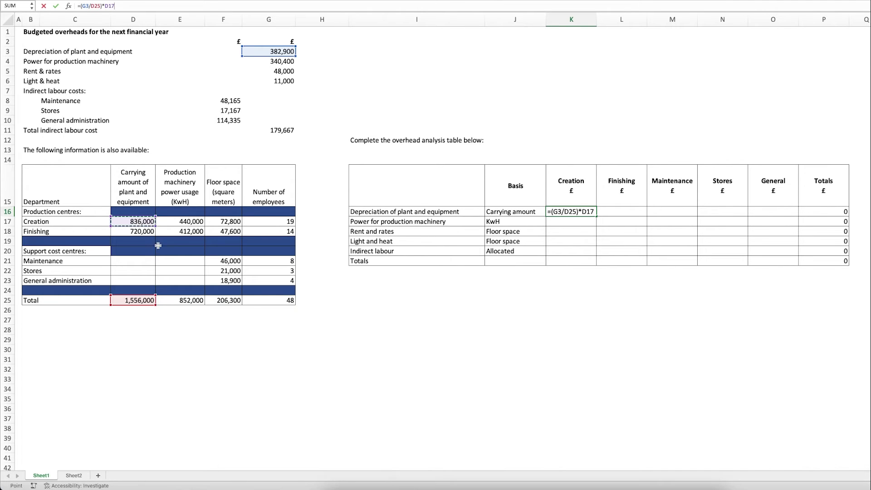
key(Return)
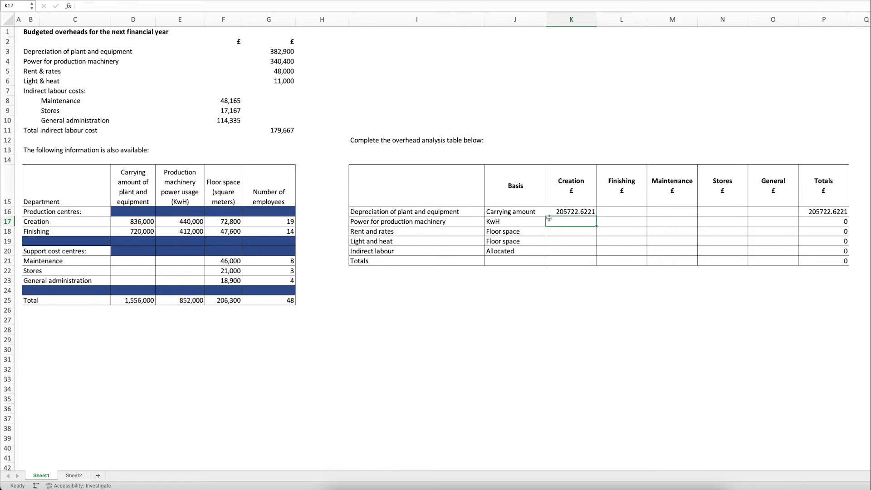
Format the overhead analysis figures in K16:P21 to show no decimal places
drag(559, 212, 824, 262)
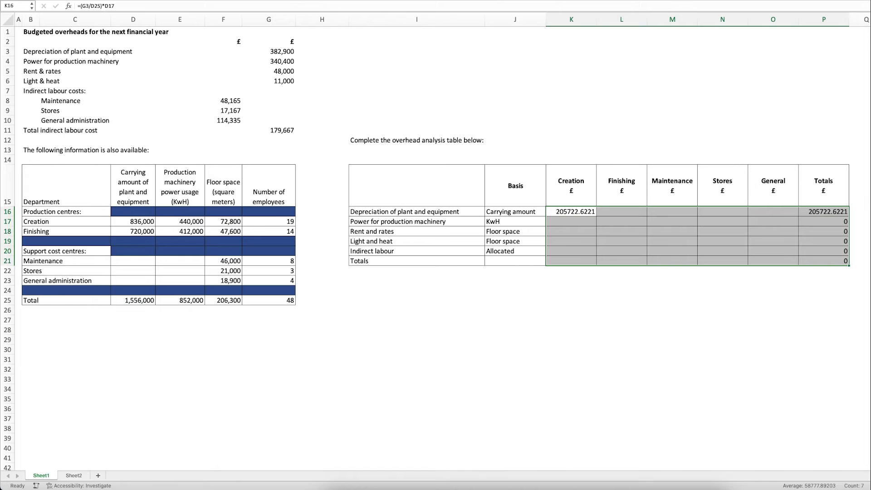
key(Right)
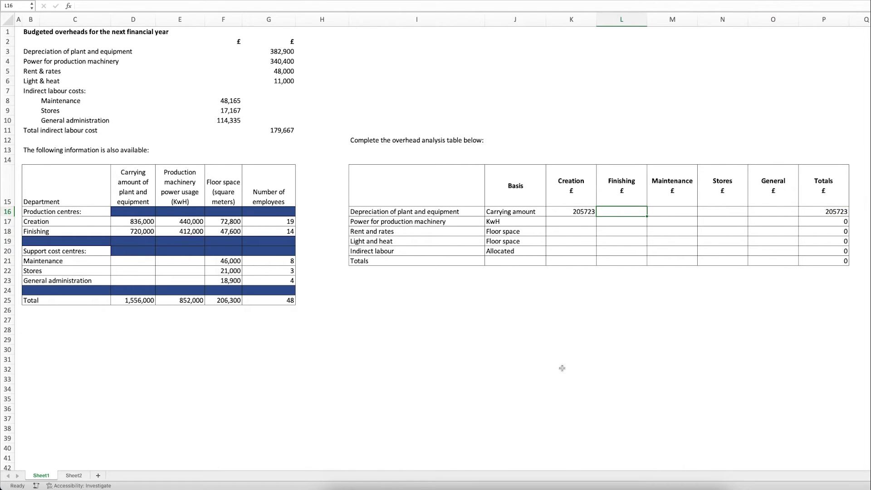
Enter =(G3/D25)*D18 in L16 for Finishing's depreciation share, and compare the row total with the budgeted depreciation
text(=)
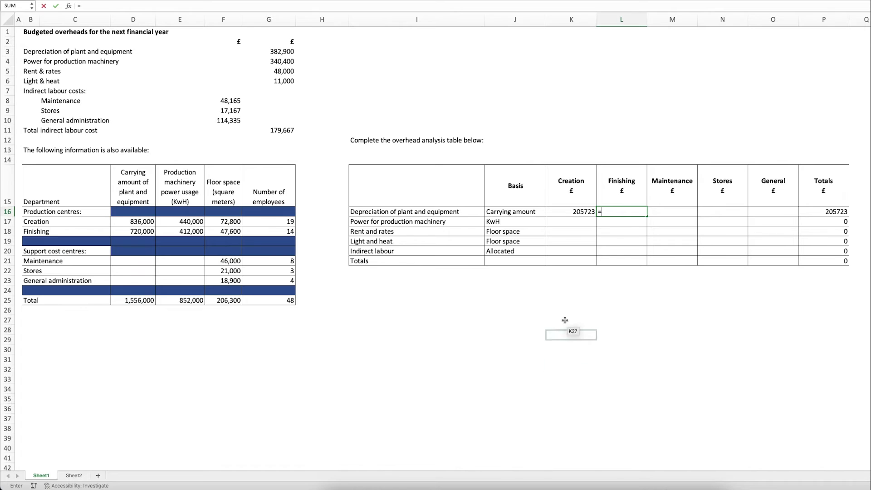
click(266, 51)
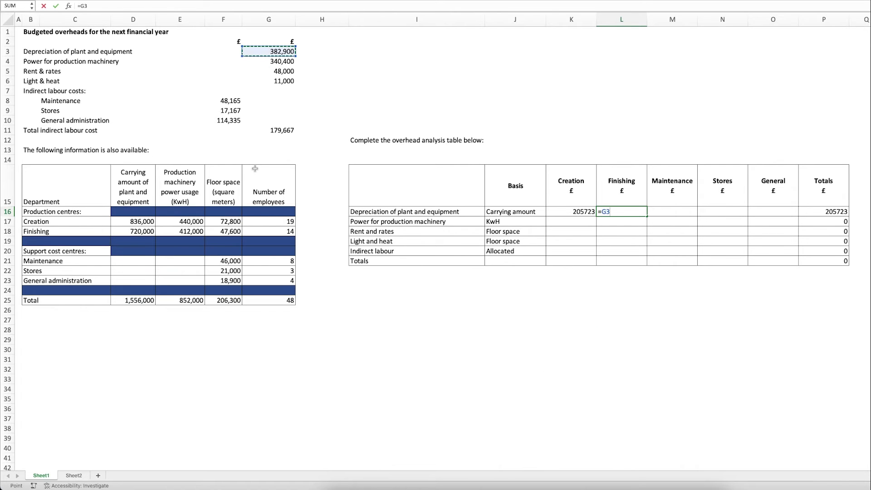
text(/)
click(149, 300)
text())
key(F2)
key(Home)
key(Right)
text(()
key(End)
text(*)
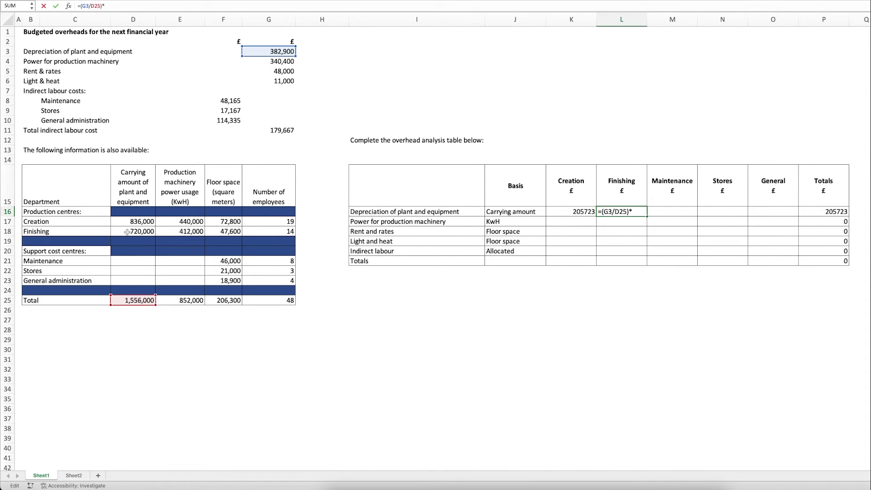
click(127, 232)
key(Return)
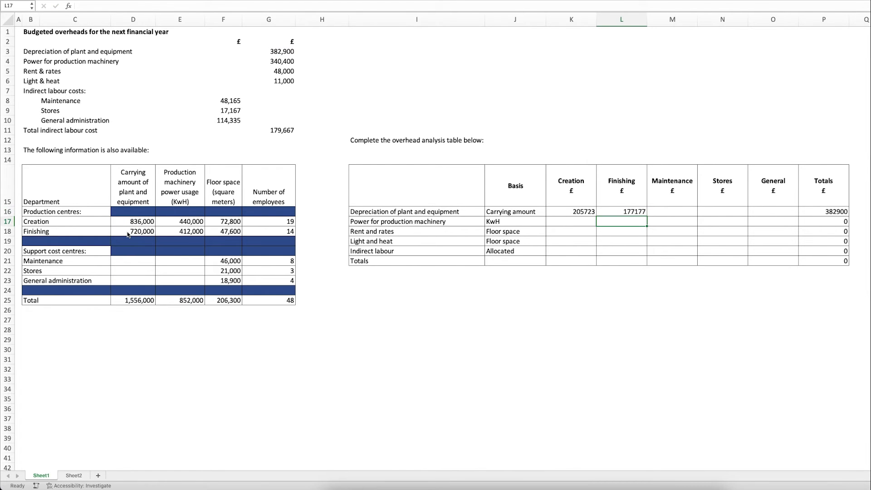
click(836, 212)
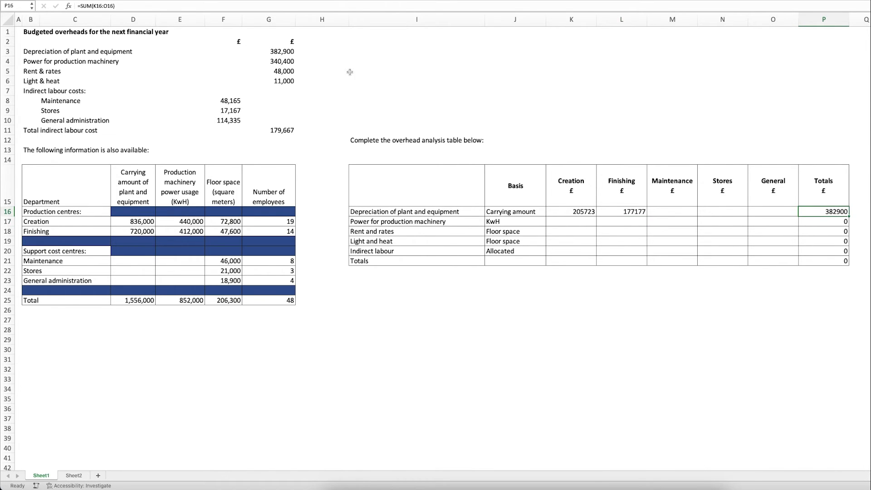
click(284, 52)
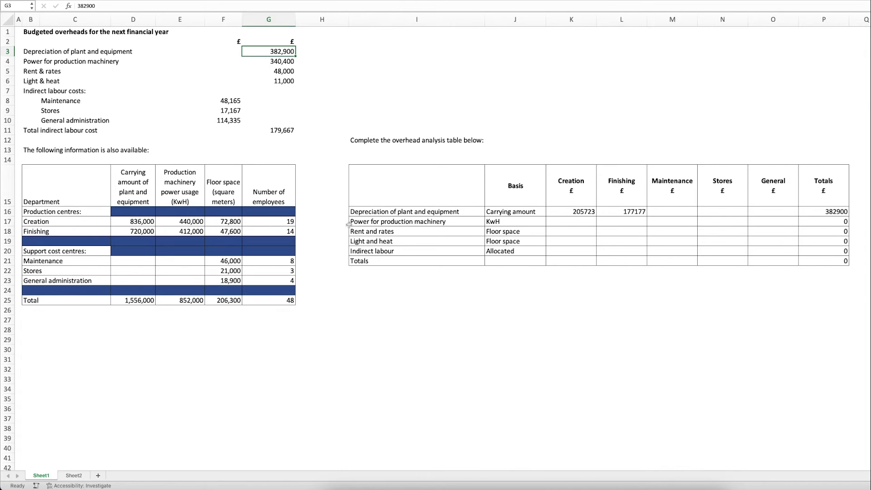
Enter =G4/E25*E17 in K17 to apportion the production machinery power cost to Creation by KwH
click(564, 223)
text(=)
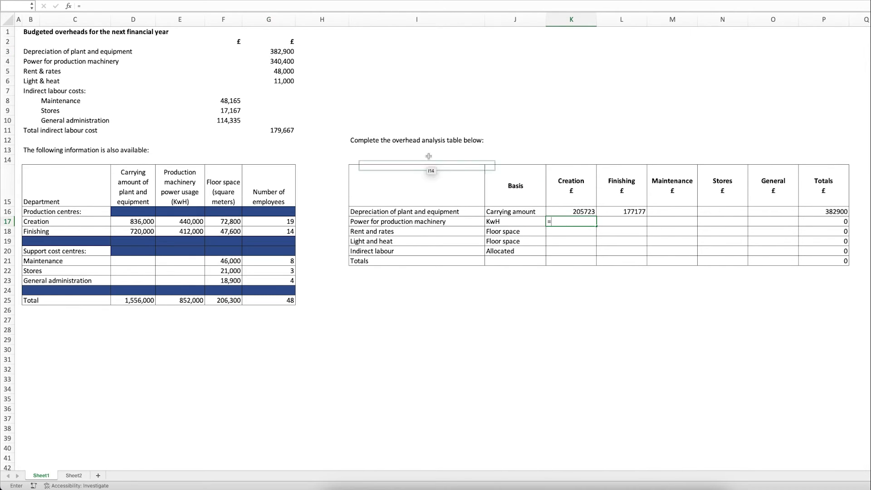
click(285, 61)
text(/)
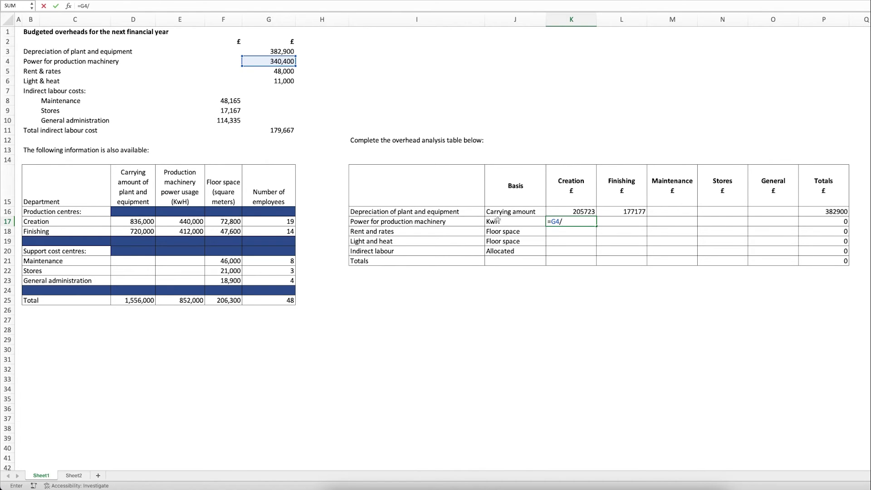
click(184, 300)
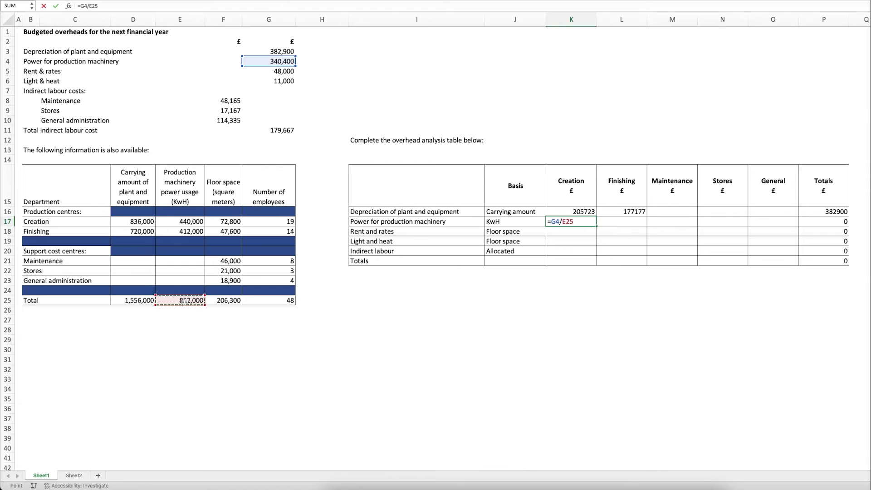
text(*)
click(172, 224)
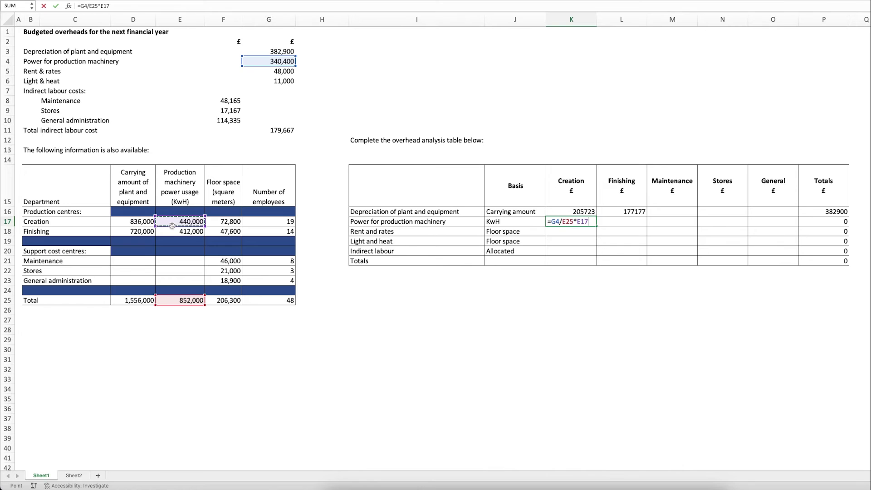
key(Return)
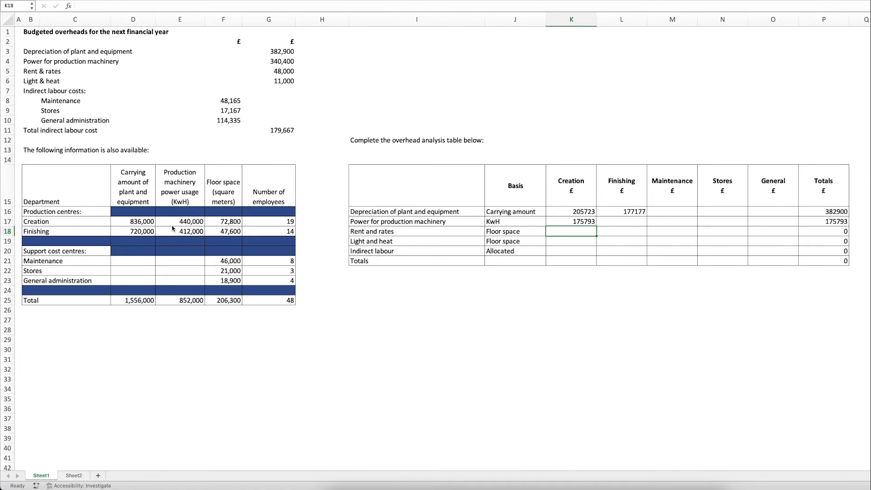
Enter =G4/E25*E18 in L17 to apportion the production machinery power cost to Finishing by KwH
click(634, 221)
text(=)
click(281, 62)
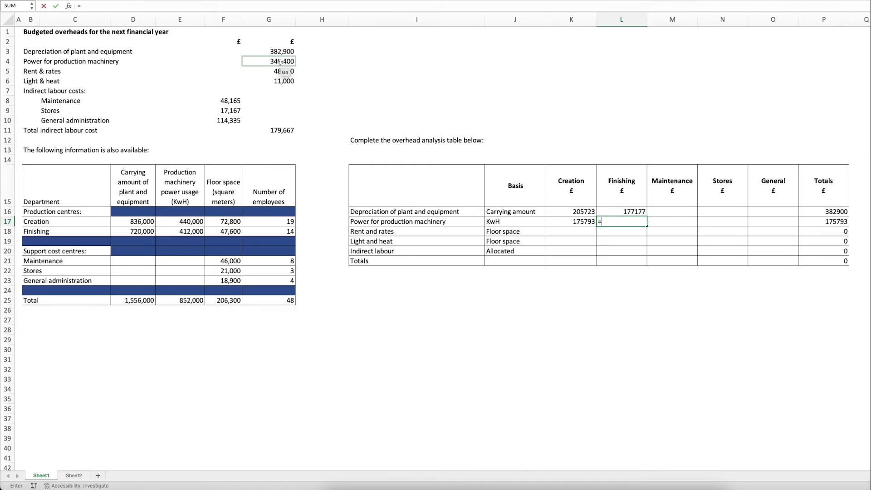
text(/)
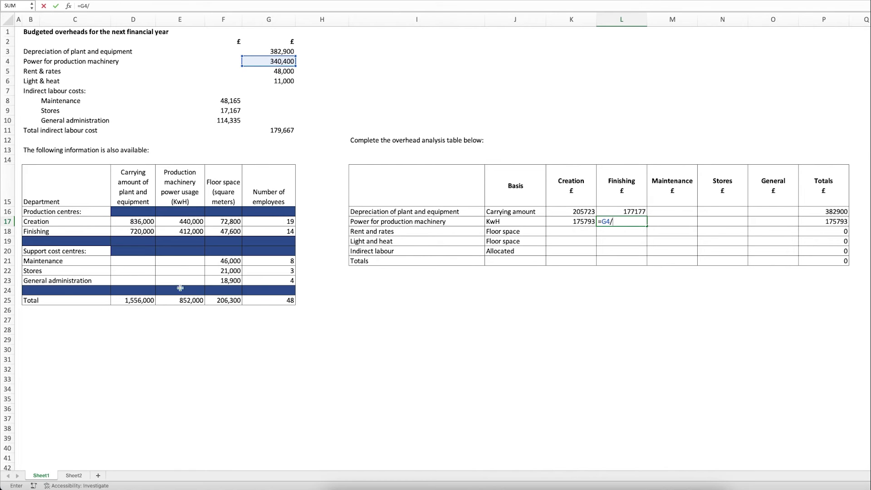
click(170, 302)
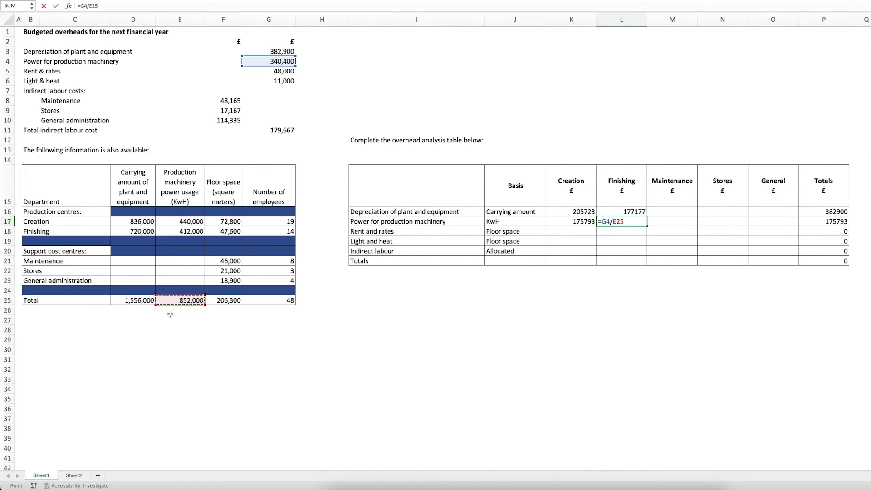
text(*)
click(191, 230)
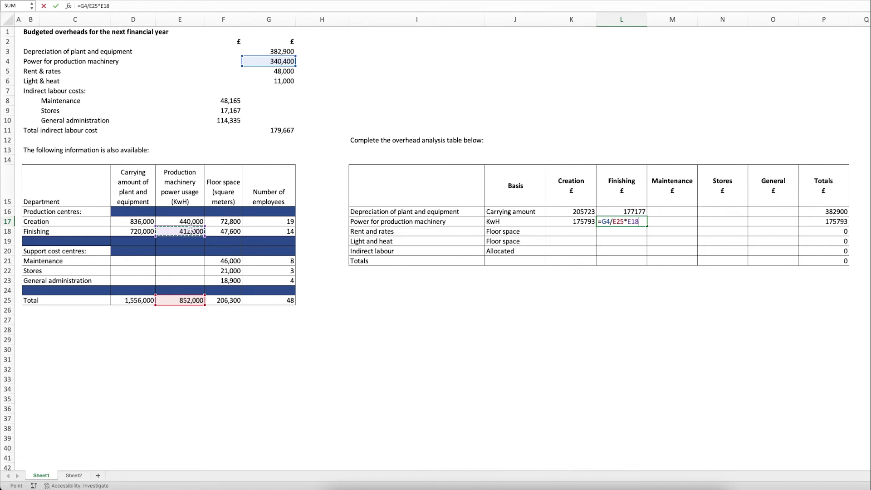
key(Return)
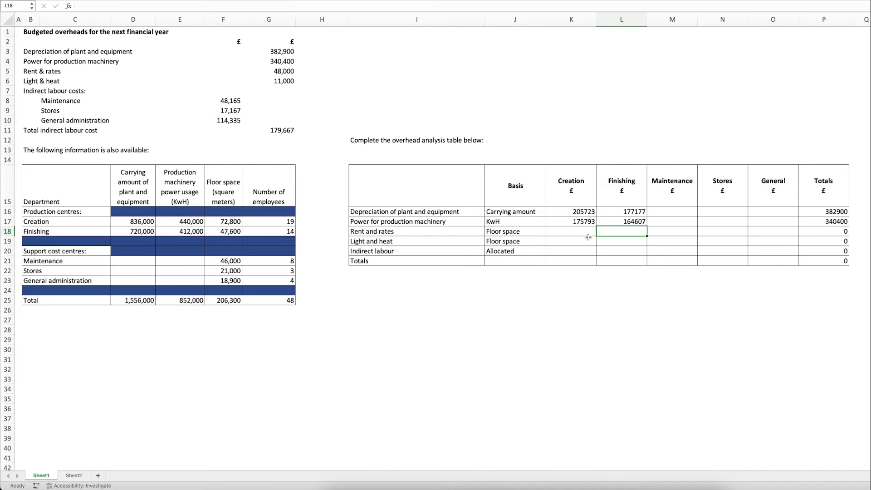
Enter =G5/F25*F17 in K18 to apportion rent and rates to Creation by floor space
click(561, 230)
text(=)
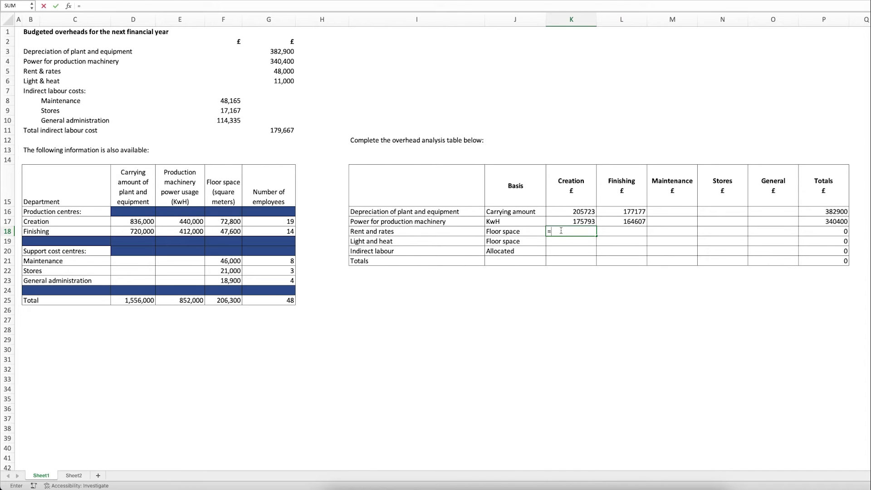
click(273, 71)
text(/)
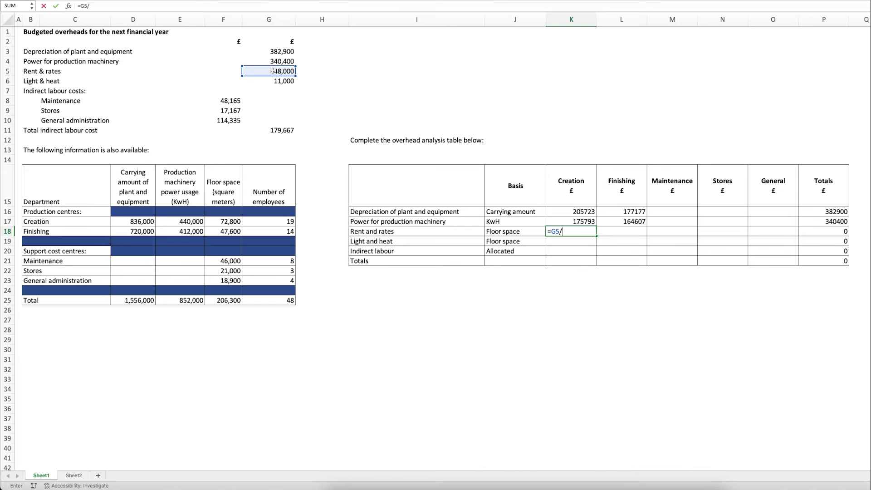
click(231, 300)
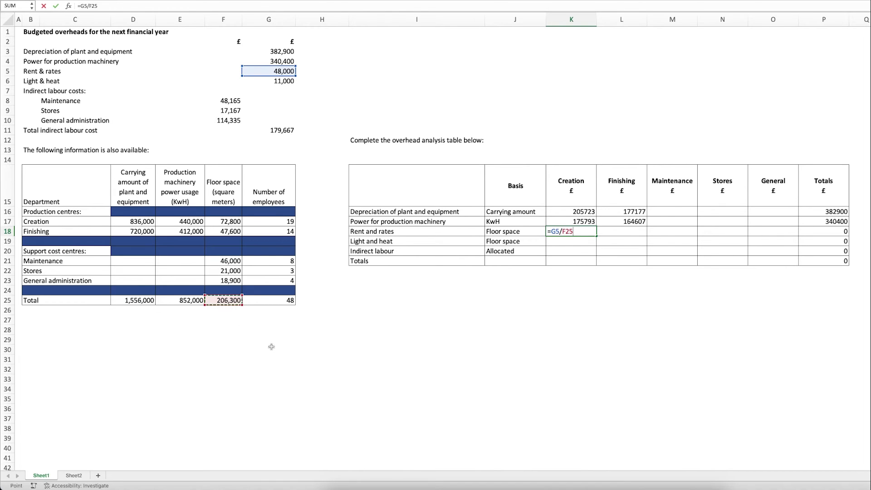
text(*)
click(234, 221)
key(Return)
Enter =G5/F25*F18 in L18 for Finishing's floor-space share of rent and rates
click(638, 231)
text(=)
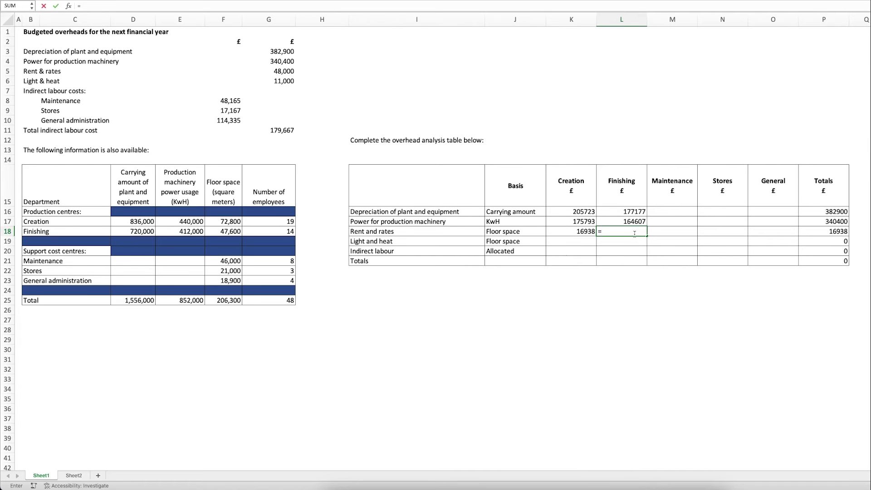
click(276, 72)
text(/)
click(223, 300)
text(*)
click(223, 231)
key(Tab)
Enter =G5/F25*F21 in M18 for Maintenance's share of rent and rates
text(=)
click(277, 71)
text(/)
click(223, 300)
text(*)
click(223, 261)
key(Tab)
Enter =G5/F25*F22 in N18 for the Stores share of rent and rates
text(=)
click(277, 71)
text(/)
click(227, 300)
text(*)
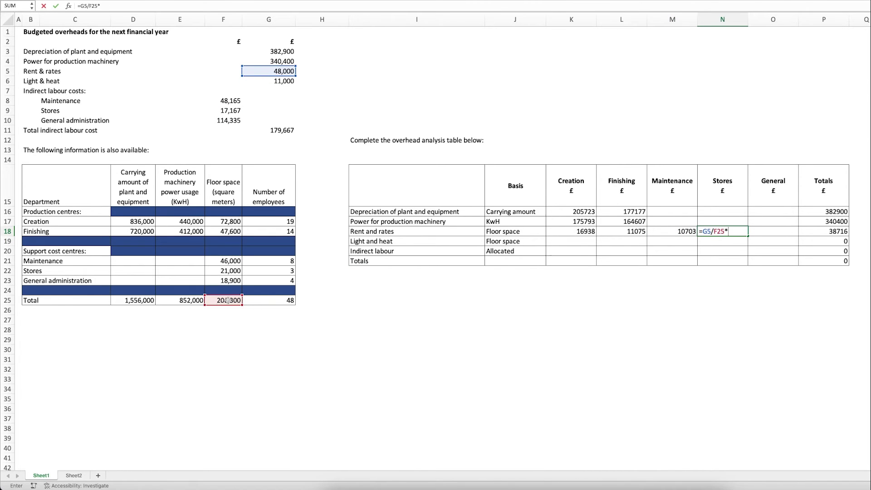
click(224, 271)
key(Tab)
Enter =G5/F25*F23 in O18 for General's share of rent and rates, and check the row total in P18
text(=)
click(277, 72)
text(/)
click(219, 300)
text(*)
click(221, 281)
key(Return)
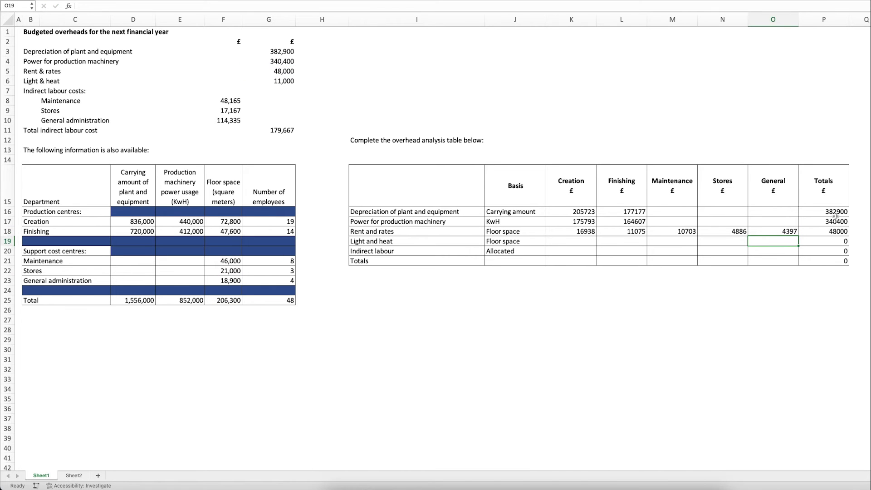
click(826, 231)
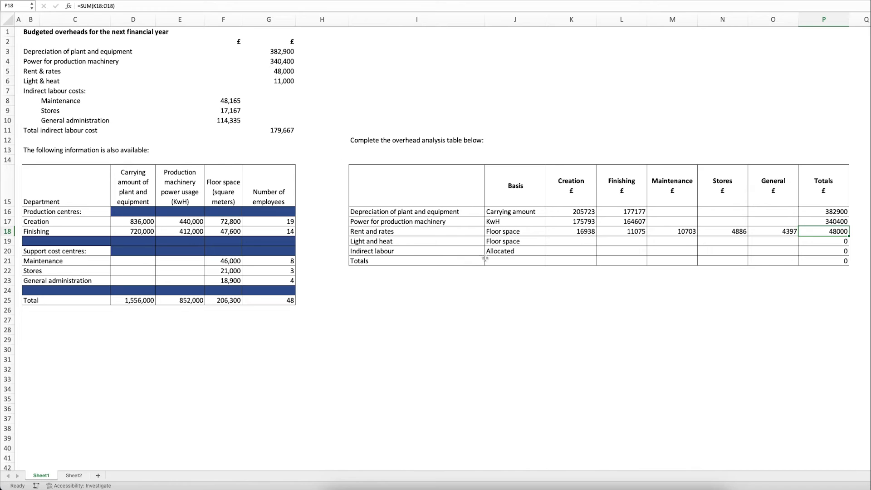
Enter =G6/F25*F17 in K19 to apportion light and heat to Creation by floor space
click(578, 242)
text(=)
click(281, 81)
text(/)
click(217, 300)
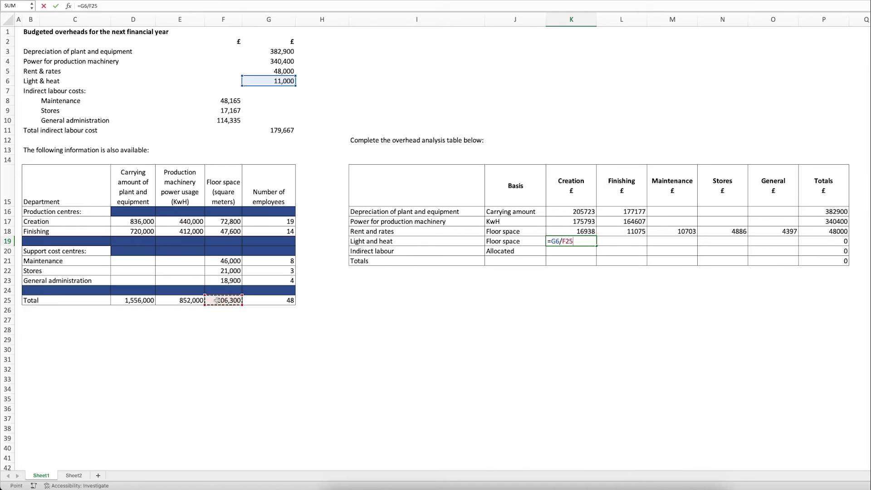
key(Tab)
Enter =G6/F25*F18 in L19 for Finishing's floor-space share of light and heat
text(=)
click(281, 82)
text(/)
click(223, 300)
text(*)
click(224, 231)
key(Tab)
Enter =G6/F25*F21 in M19 for Maintenance's share of light and heat
text(=)
click(286, 81)
text(/)
click(223, 300)
text(*)
click(223, 261)
key(Tab)
Enter =G6/F25*F22 in N19 for the Stores share of light and heat
text(=)
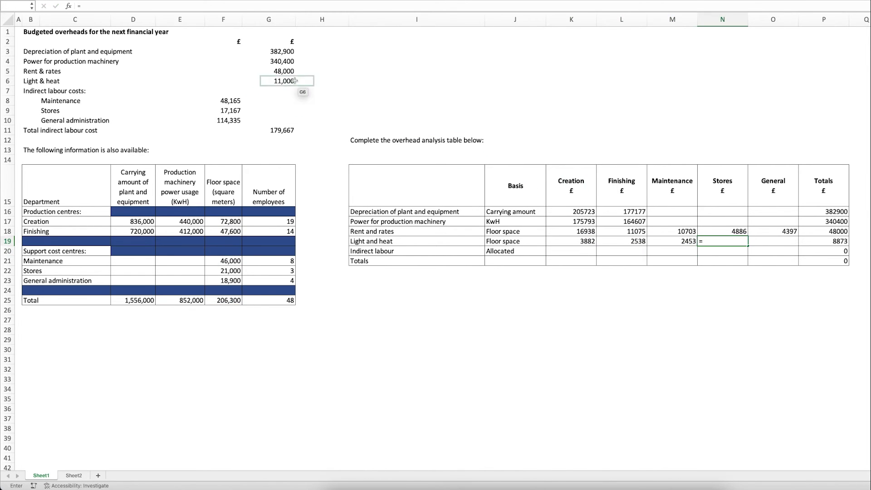
click(295, 81)
text(/)
click(224, 300)
text(*)
click(223, 271)
Enter =G6/F25*F23 in O19 for General's share of light and heat, and check the row total in P19
click(786, 243)
text(=)
click(281, 82)
text(/)
click(223, 300)
text(*)
click(233, 281)
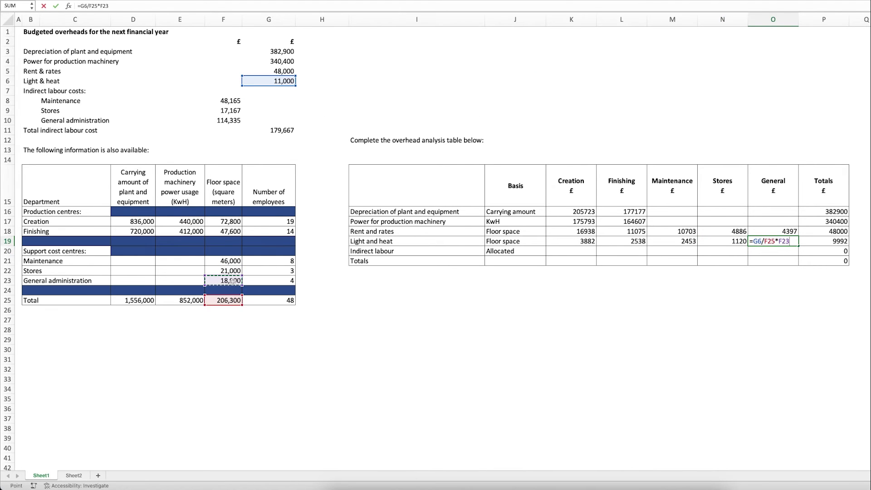
key(Return)
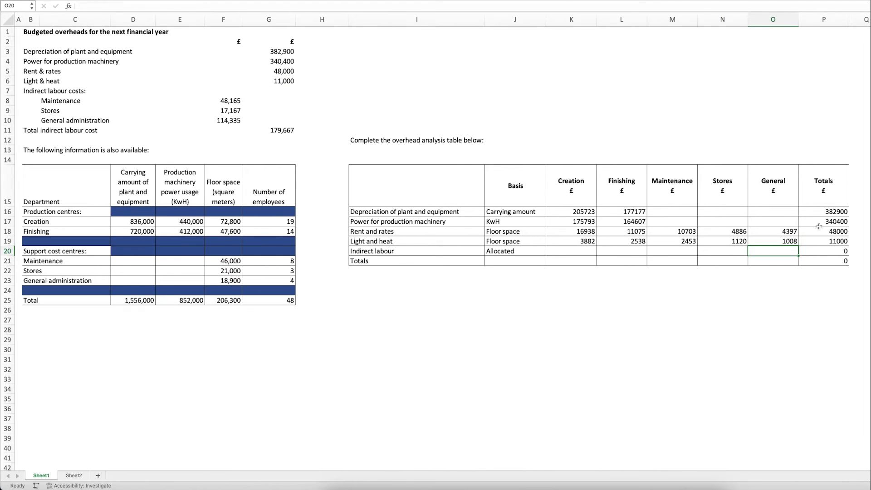
click(843, 242)
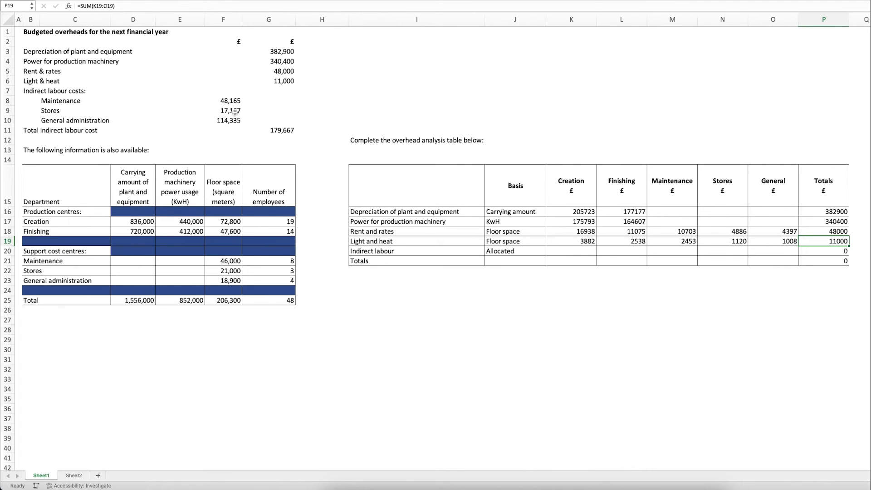
Allocate indirect labour to the support centres with =F8 in M20 for Maintenance, =F9 in N20 for Stores and =F10 in O20 for General
click(674, 250)
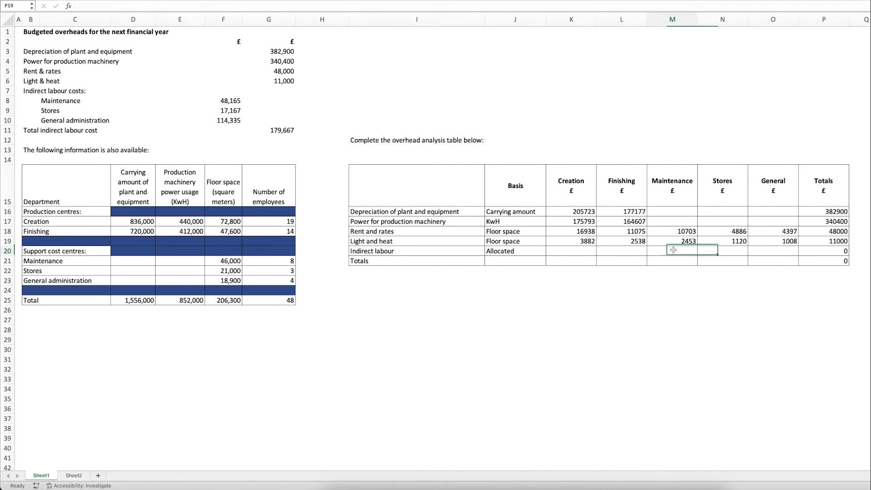
text(=)
click(225, 100)
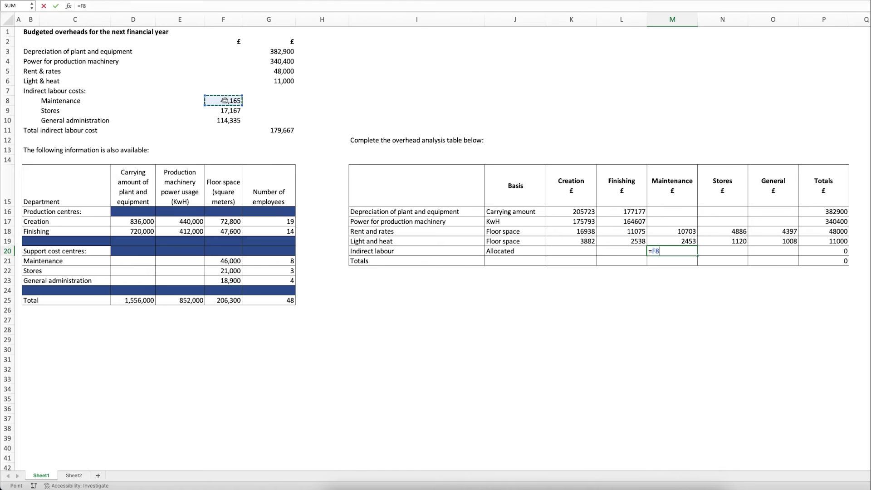
key(Return)
click(723, 252)
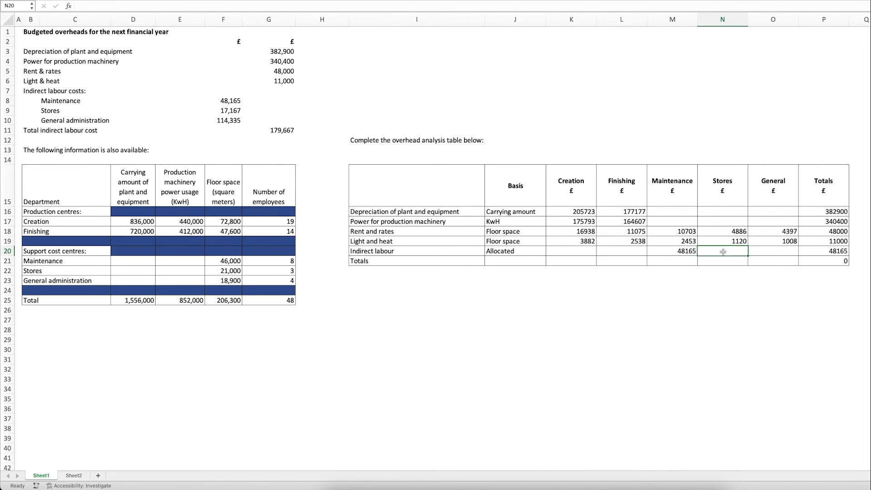
text(=)
click(225, 110)
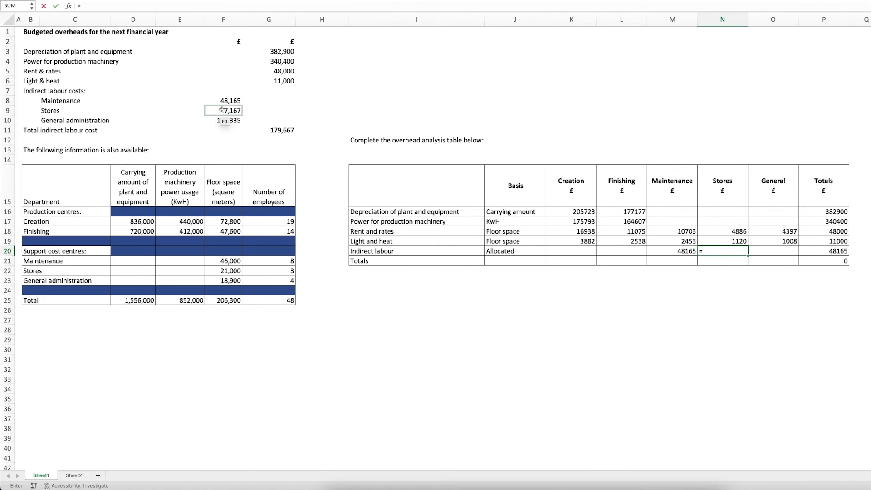
key(Return)
click(767, 251)
text(=)
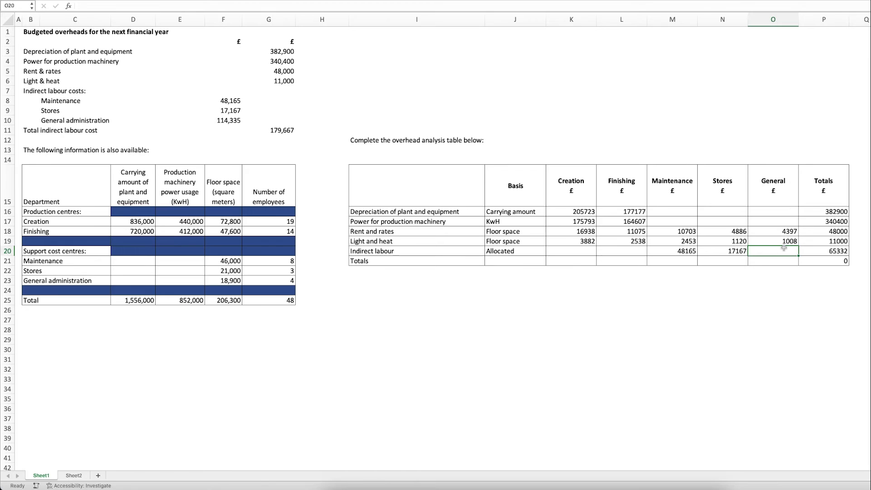
click(229, 121)
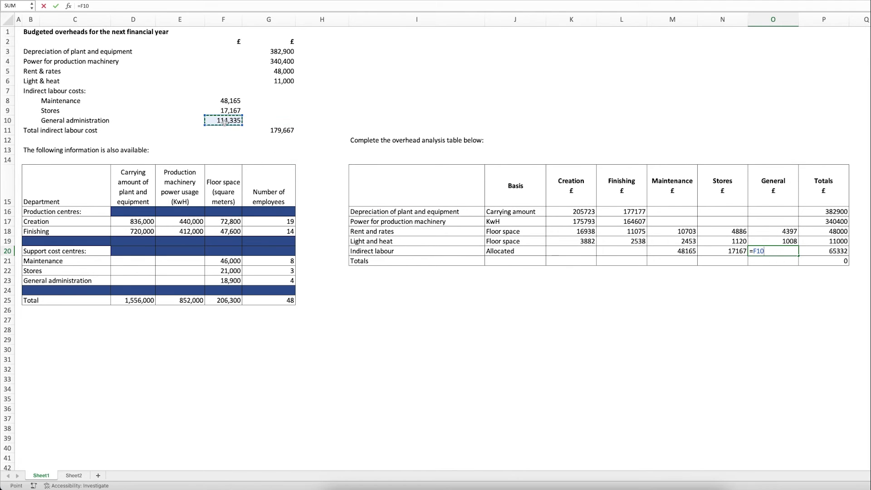
key(Return)
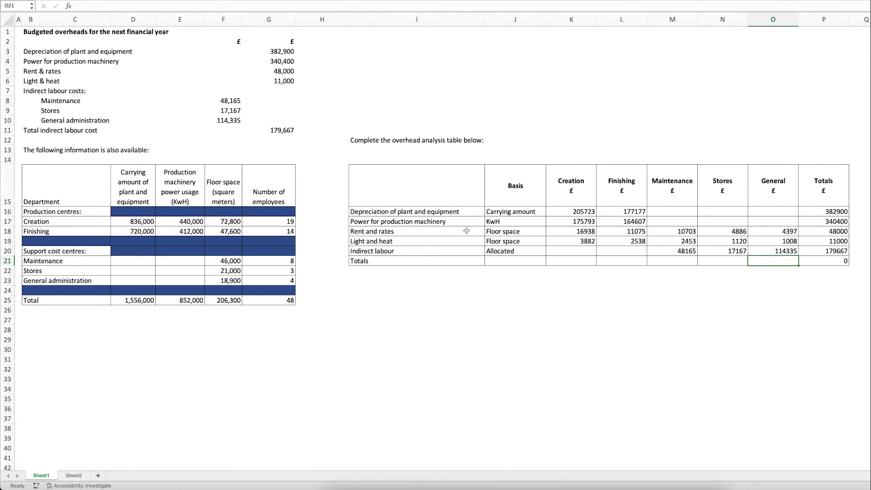
Total the department columns with =SUM(K16:K20) in K21 filled across to O21, and check the grand total against the budgeted overheads in G3:G11
click(586, 262)
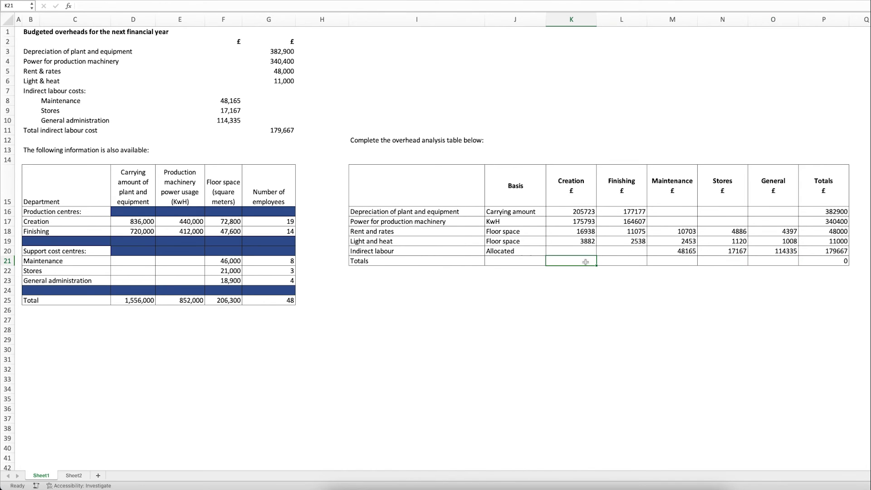
text(to)
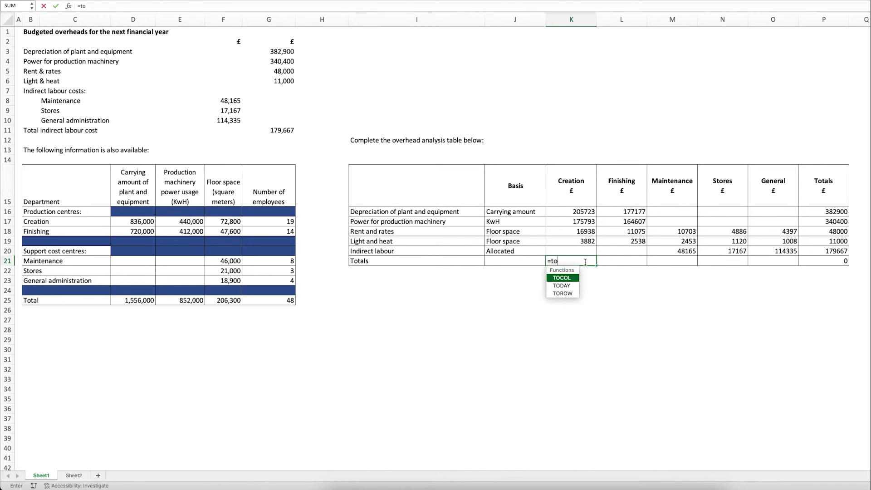
key(BackSpace)
key(BackSpace)
text(sum()
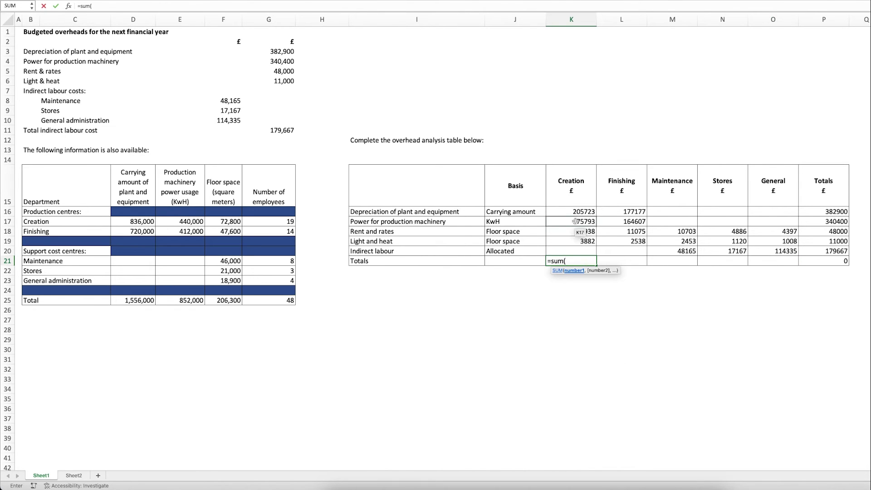
click(574, 212)
drag(575, 212, 790, 264)
key(Return)
click(594, 264)
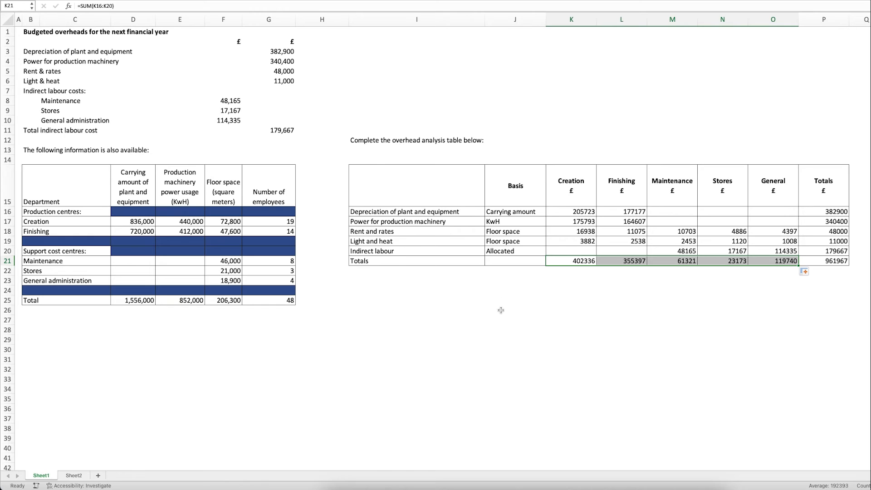
click(278, 132)
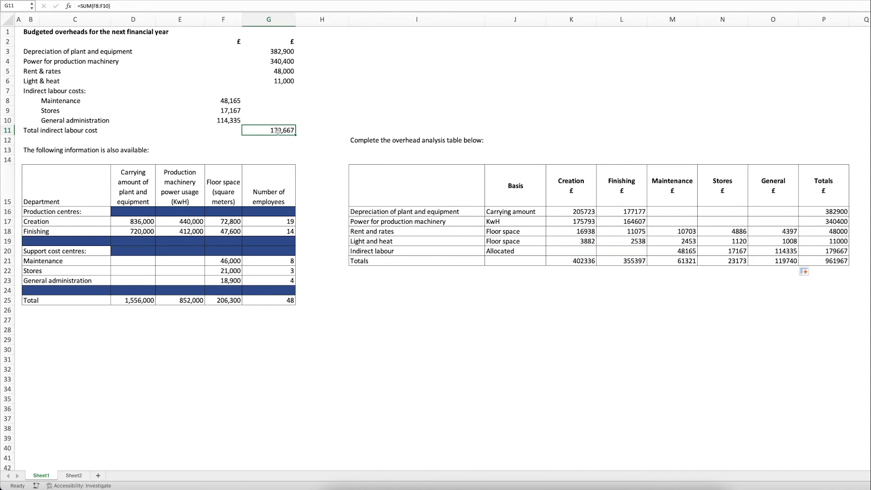
drag(278, 131, 275, 49)
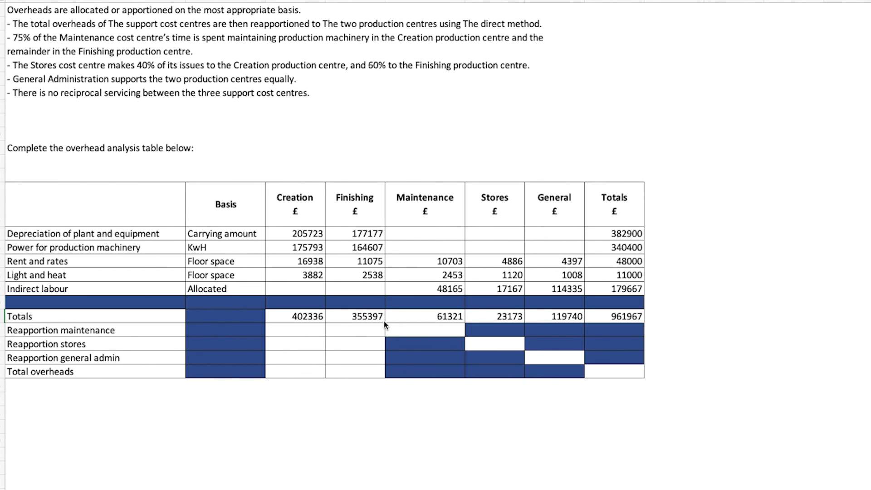
Enter =E21*0.75 in C22 to reapportion 75% of the Maintenance total to Creation
click(437, 317)
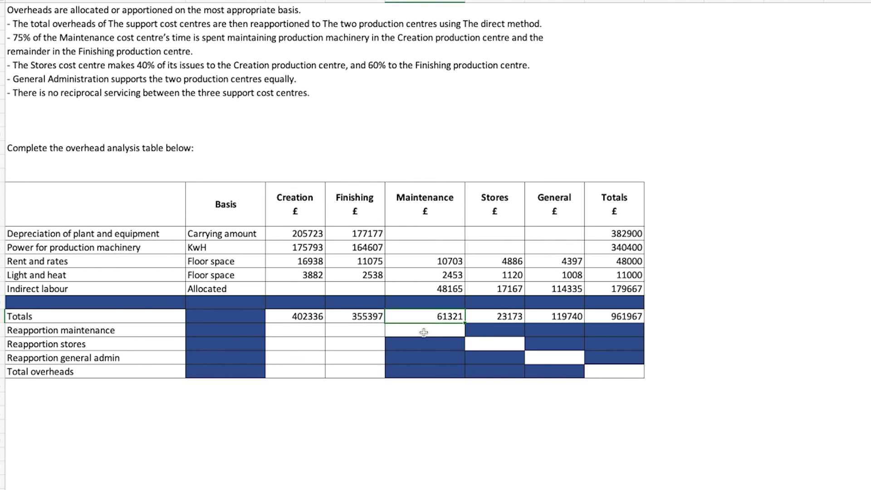
click(298, 331)
text(=)
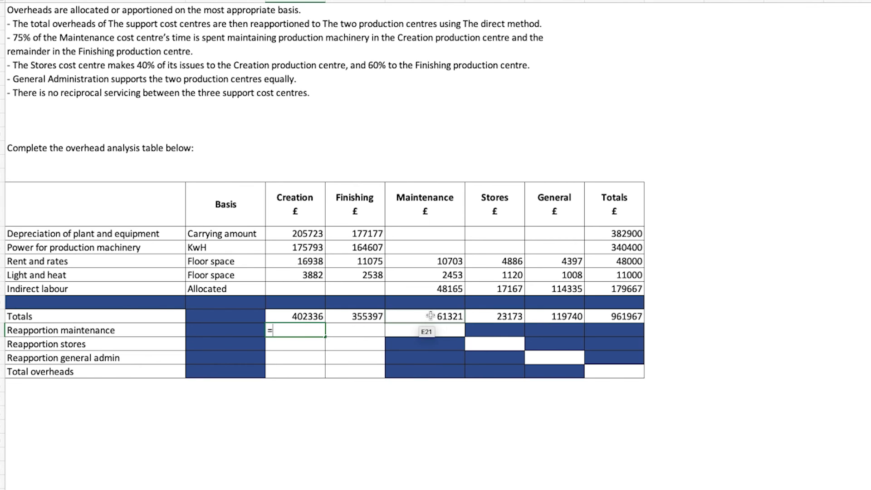
click(429, 316)
text(*)
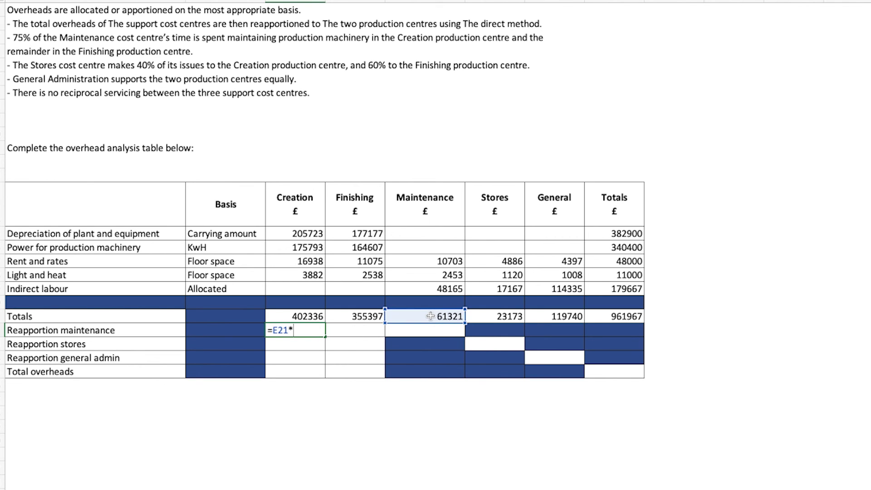
text(0.75)
key(Return)
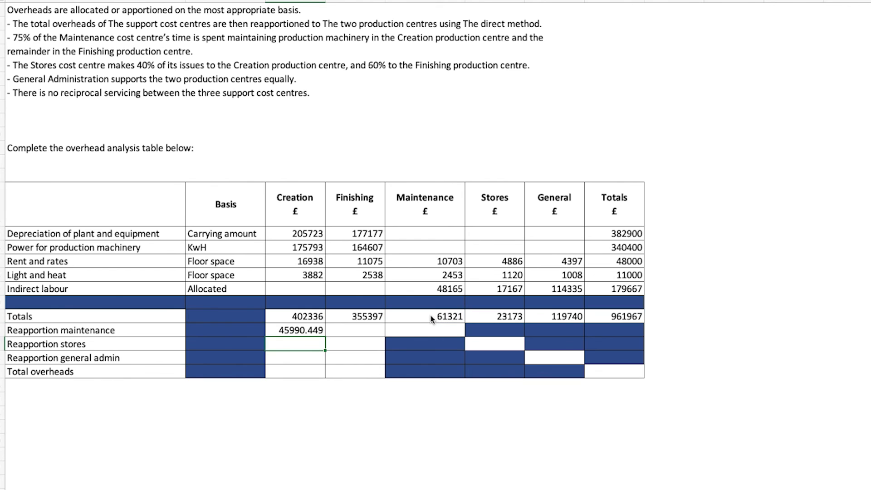
Format the reapportionment and total overheads block C22:H25 to show whole numbers without decimals
drag(288, 330, 630, 372)
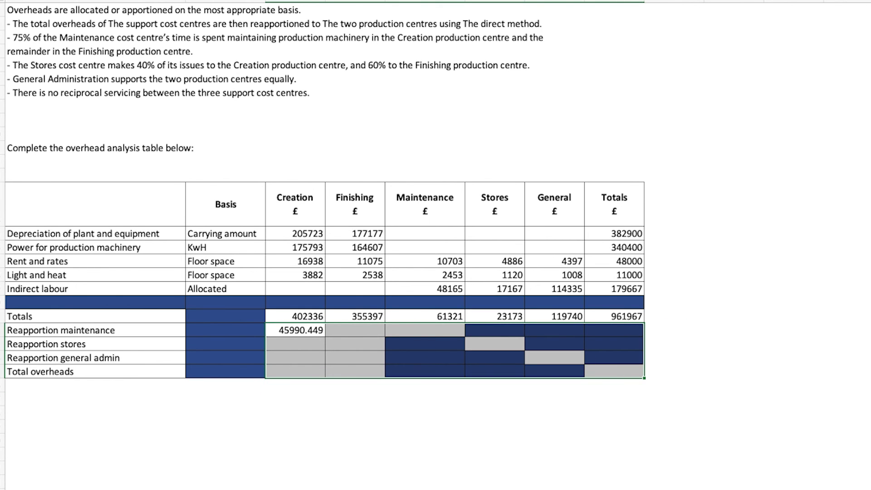
key(alt+h)
key(0)
key(alt+h)
key(9)
key(alt+h)
key(9)
key(alt+h)
key(9)
key(alt+h)
key(9)
Enter =E21*0.25 in D22 to reapportion the remaining 25% of the Maintenance total to Finishing
click(354, 331)
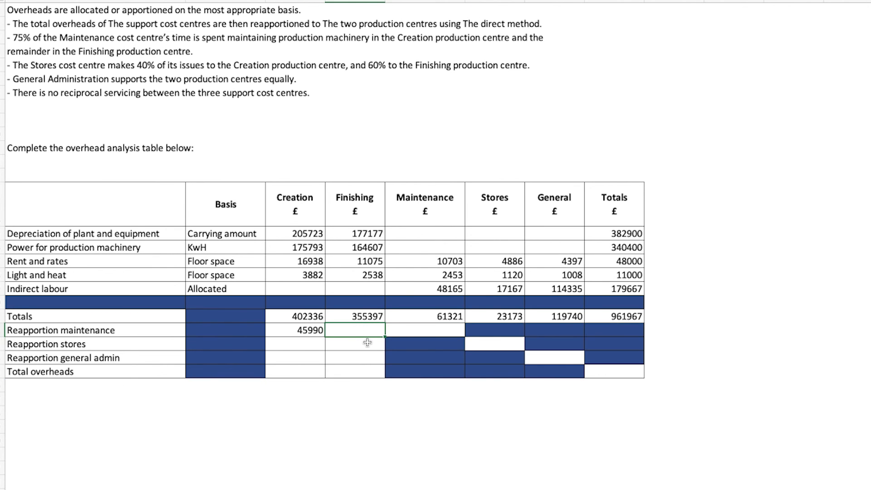
text(=)
click(411, 317)
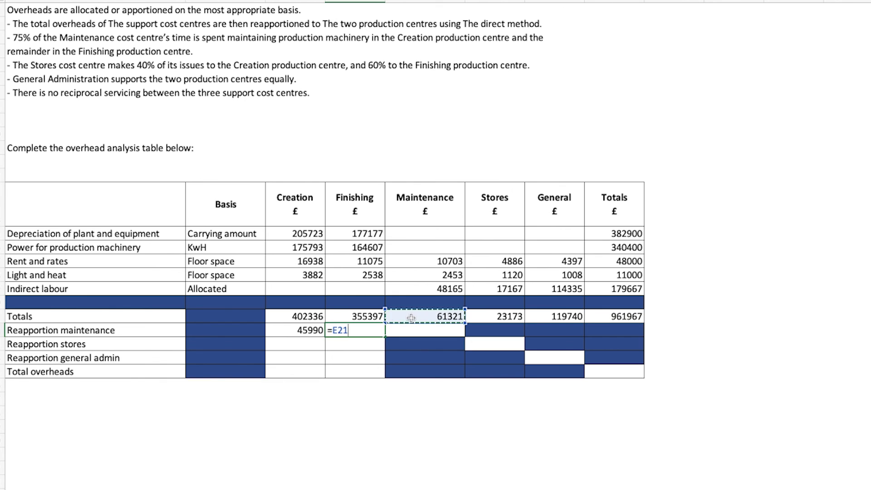
text(*0.25)
key(Return)
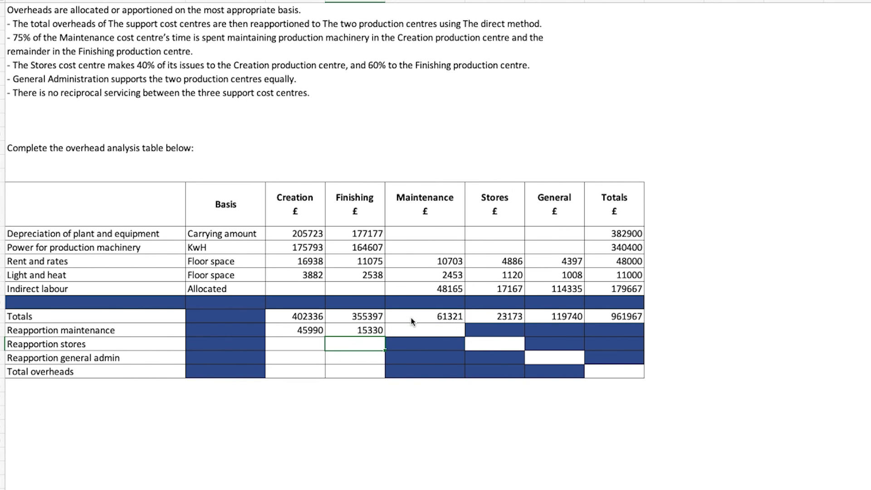
Clear the Maintenance cost centre by entering -61321 in E22, and check it against the amounts in C22:D22
click(410, 325)
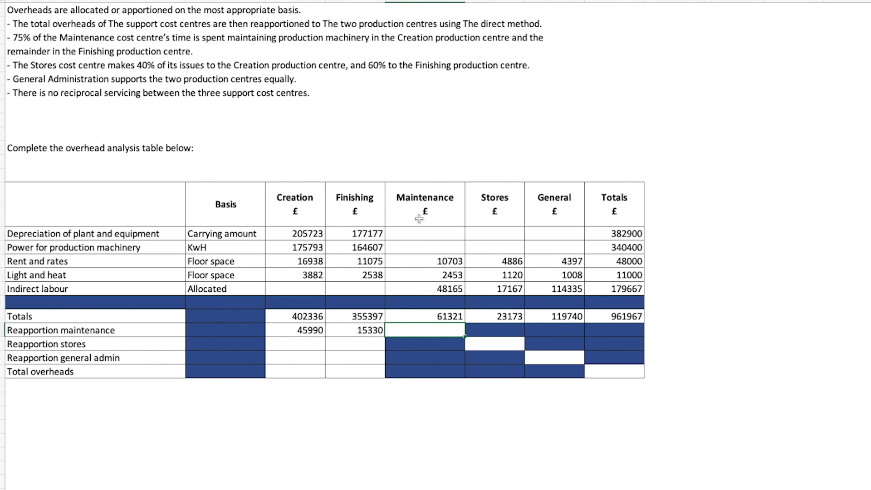
text(-61,321)
key(Return)
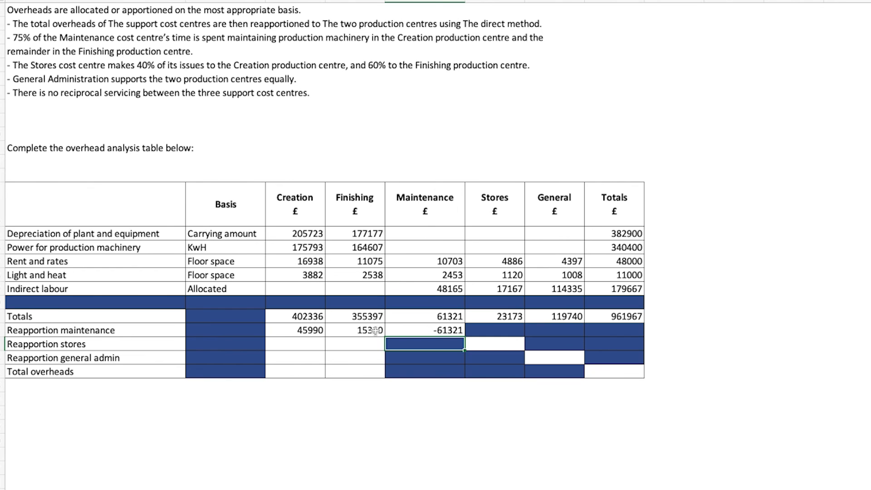
drag(356, 333, 302, 329)
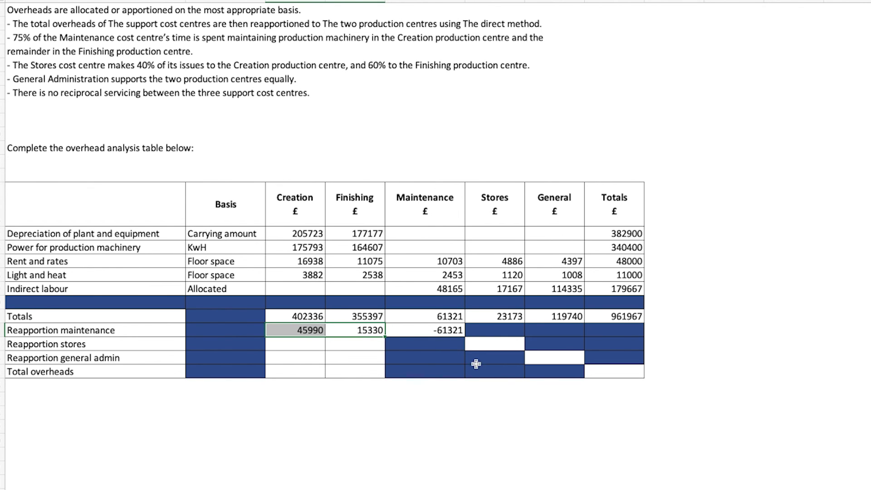
Reapportion 40% of the Stores total in F21 to Creation with a formula in C23
click(481, 348)
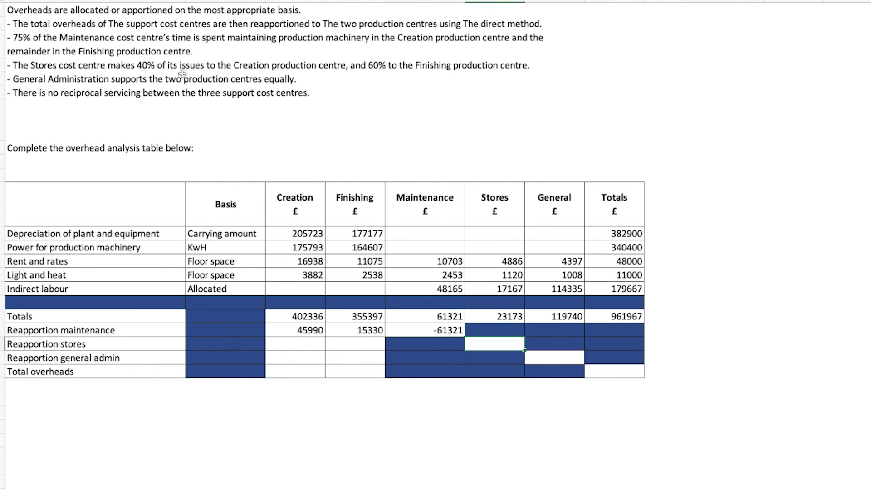
click(508, 316)
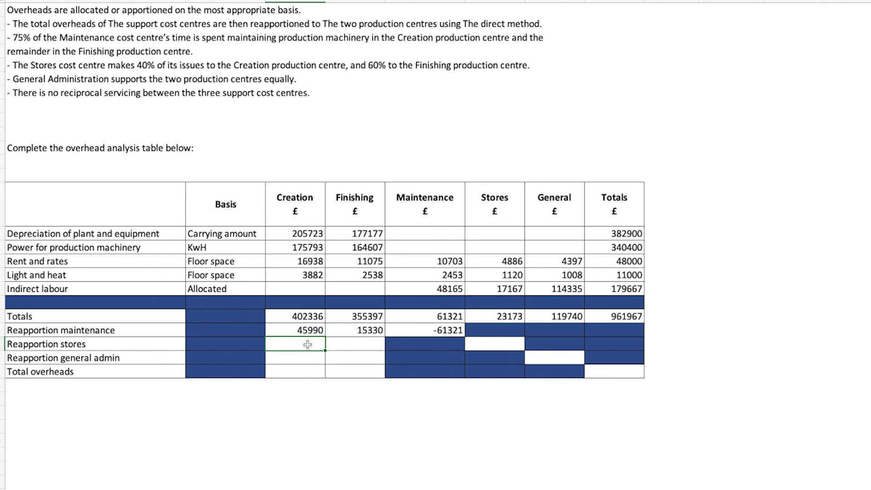
text(=)
click(496, 317)
text(*)
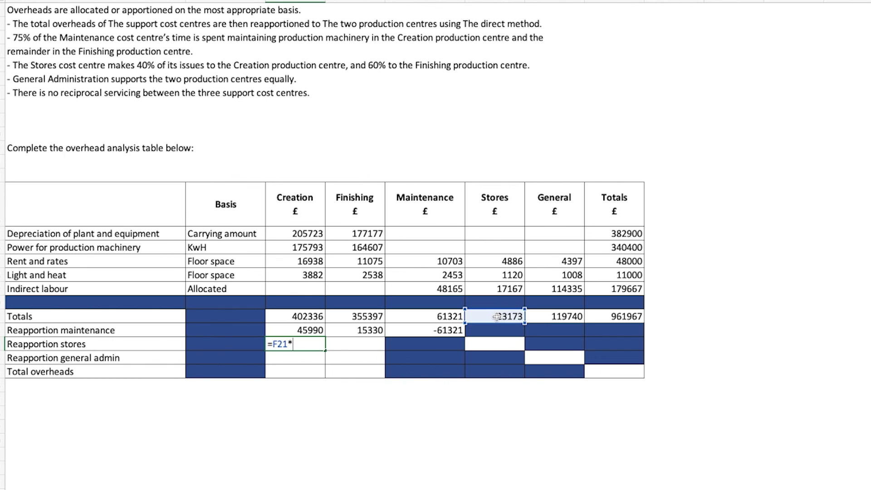
key(Return)
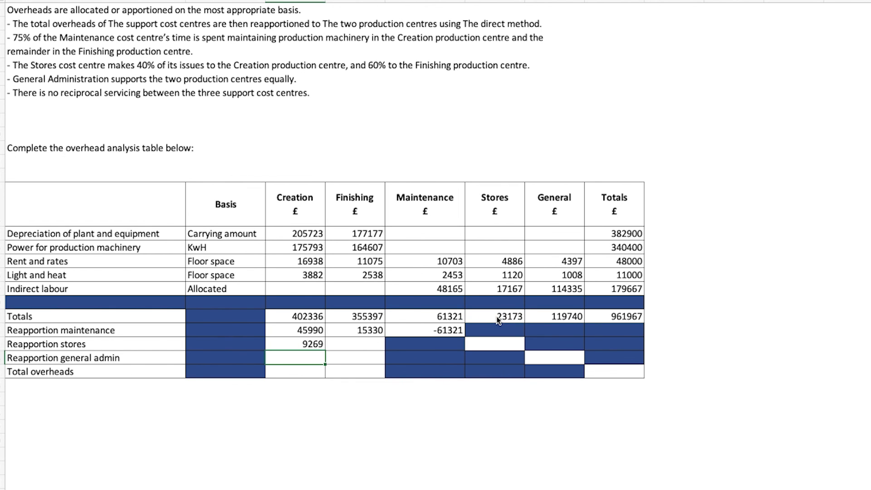
Reapportion 60% of the Stores total in F21 to Finishing with a formula in D23
click(369, 345)
text(=)
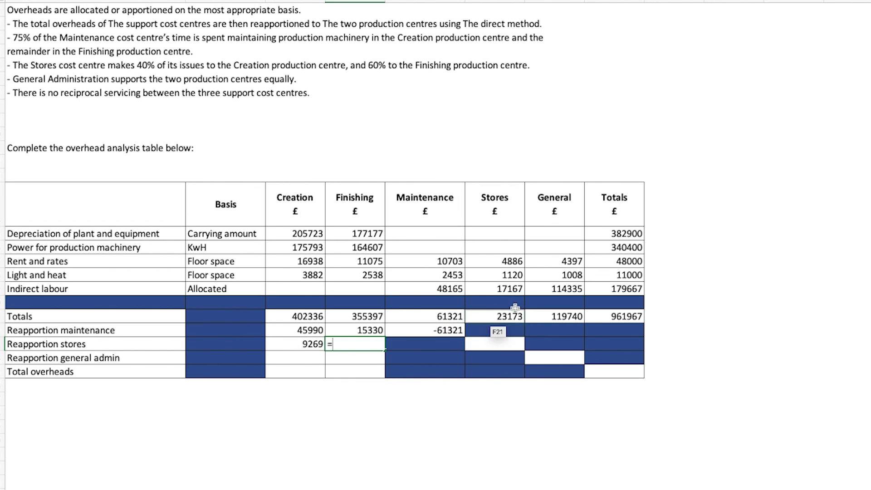
click(502, 317)
text(*)
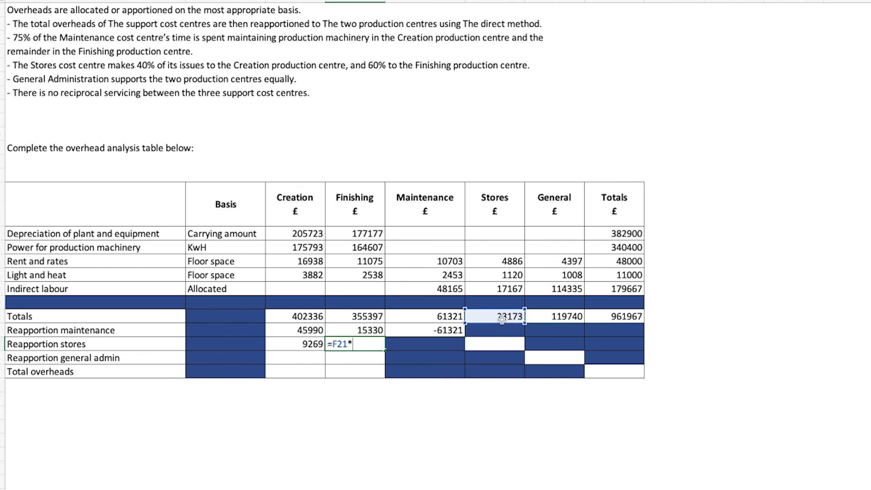
key(Return)
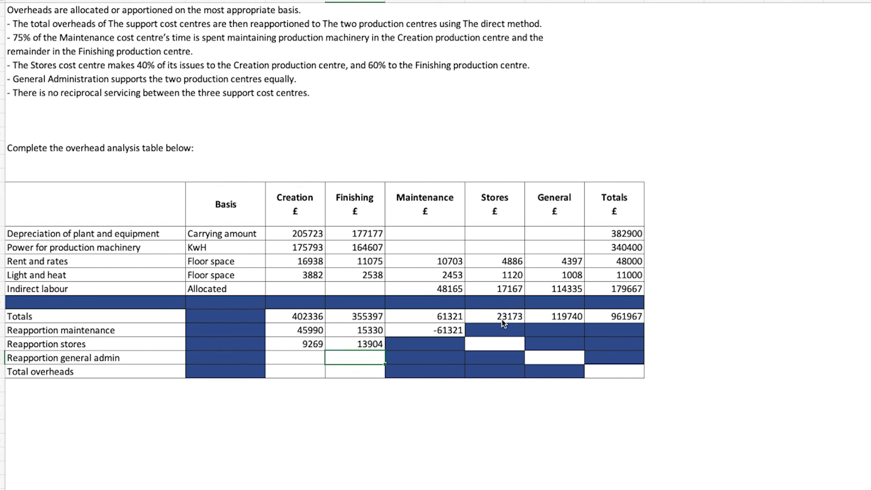
Enter -23173 in F23 to clear the Stores cost centre
click(500, 347)
text(-231)
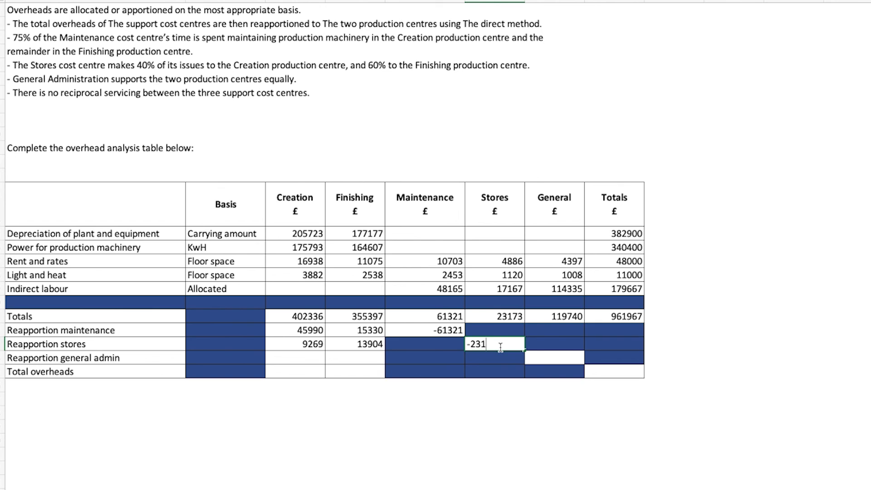
text(73)
key(Return)
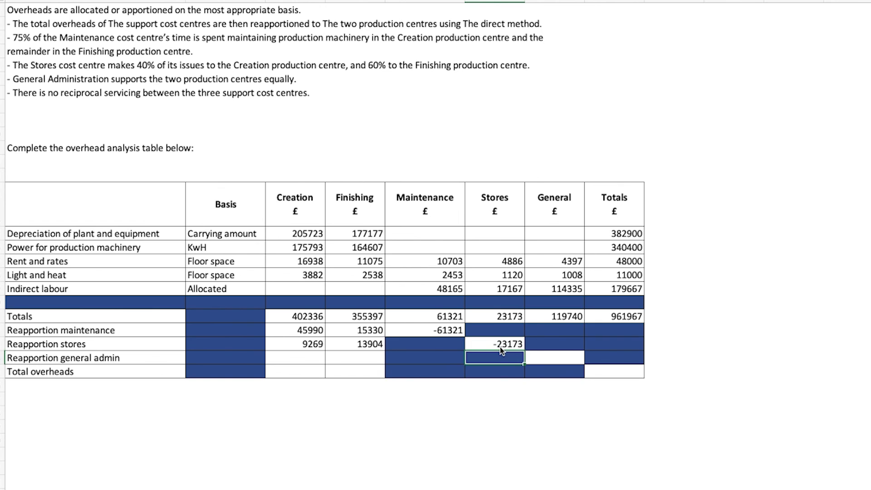
Enter =G21*0.5 in C24 to reapportion half of the General total to Creation
click(321, 358)
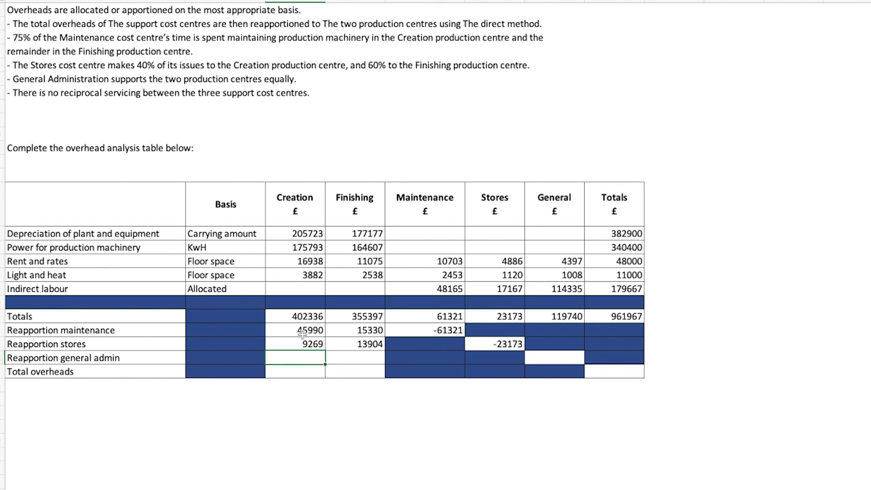
text(=)
click(555, 316)
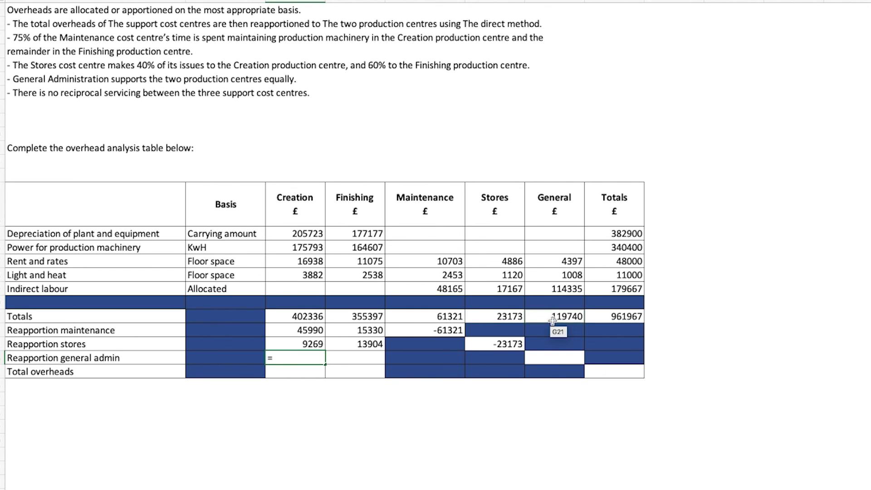
text(*)
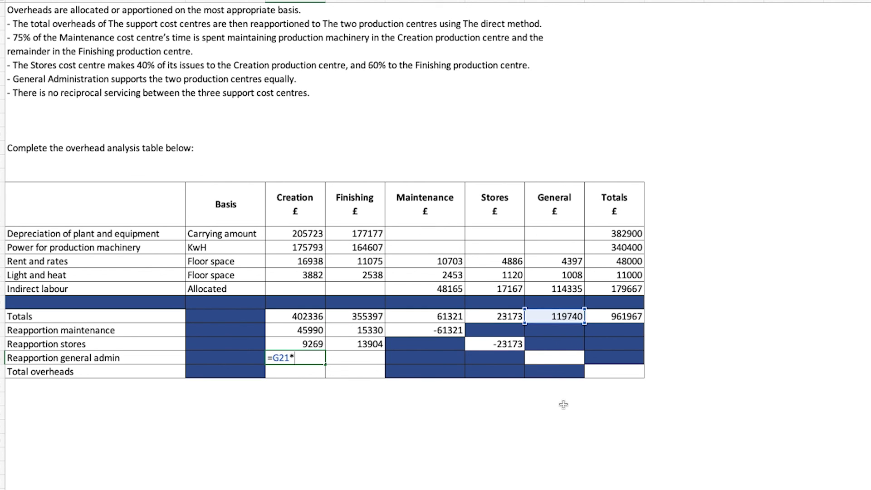
text(0.5)
key(Return)
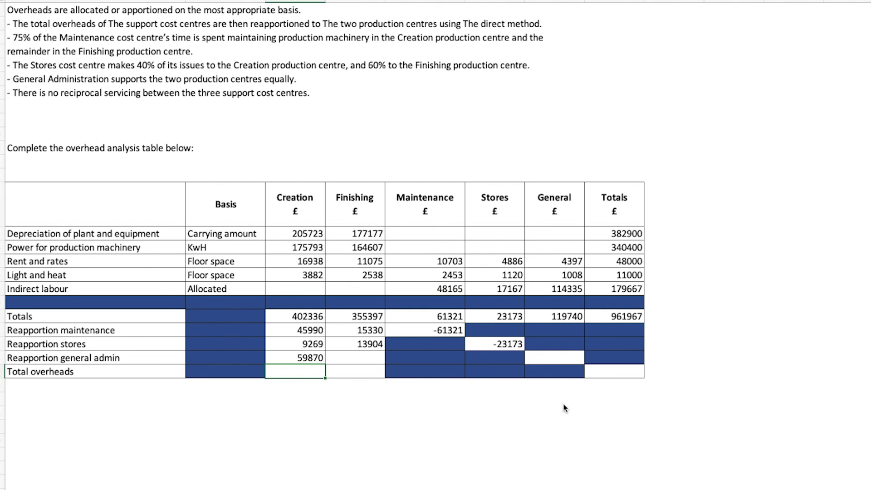
Enter =G21*0.5 in D24 to reapportion the other half of the General total to Finishing
click(336, 358)
text(=)
click(534, 316)
text(*0.5)
key(Return)
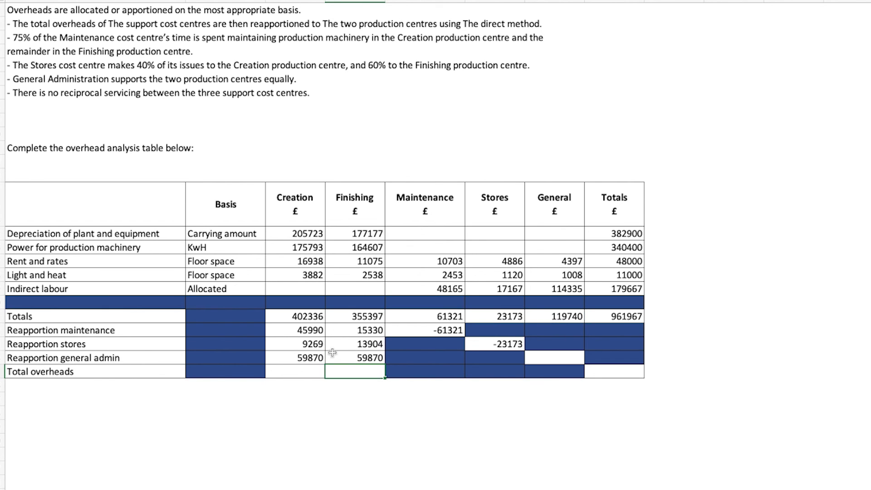
Clear the General cost centre by entering -119740 in G24, and review the Creation and Finishing shares in rows 23 and 24
click(552, 358)
text(=)
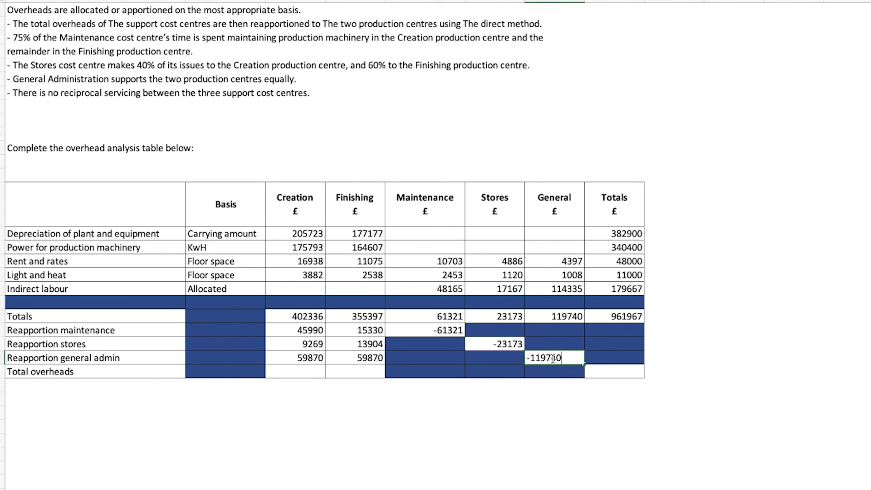
key(Return)
drag(377, 356, 295, 359)
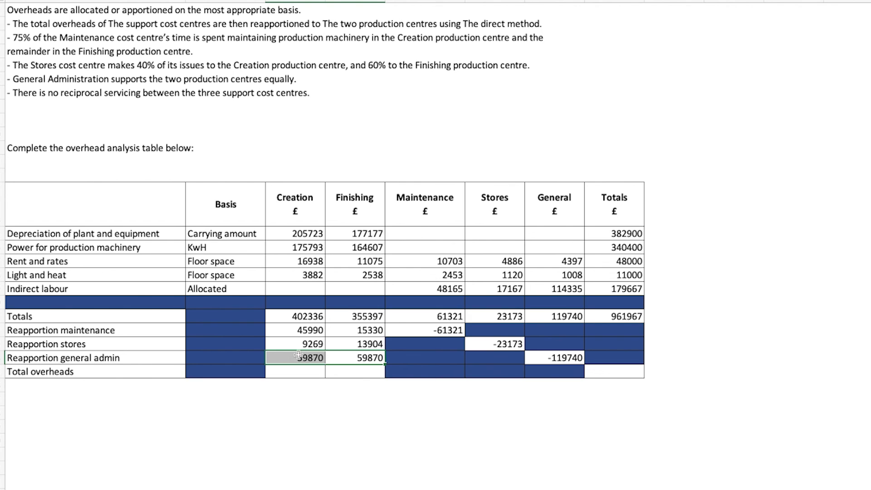
drag(301, 343, 333, 341)
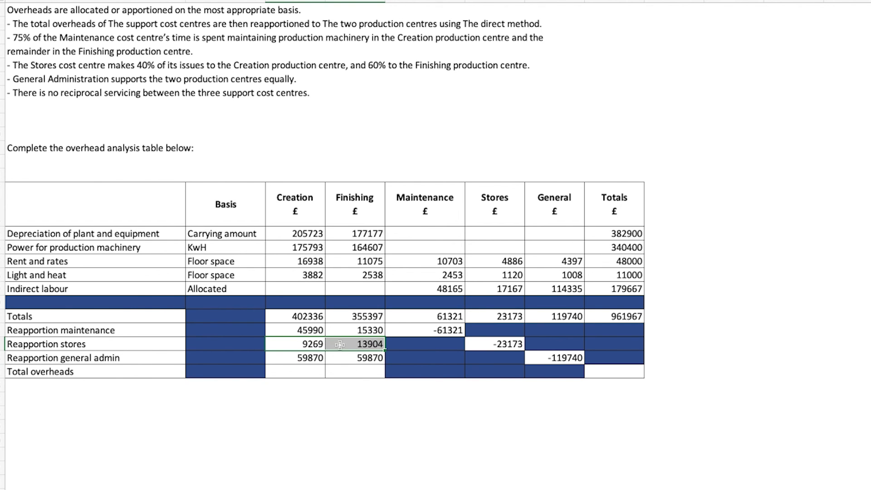
drag(301, 358, 343, 359)
Total Creation's overheads with =SUM(C21:C24) in C25
click(343, 373)
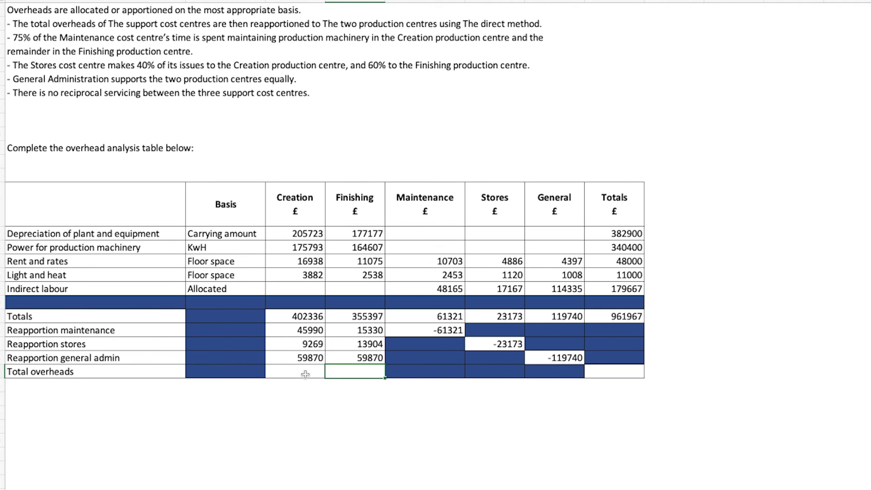
click(303, 369)
text(=sum()
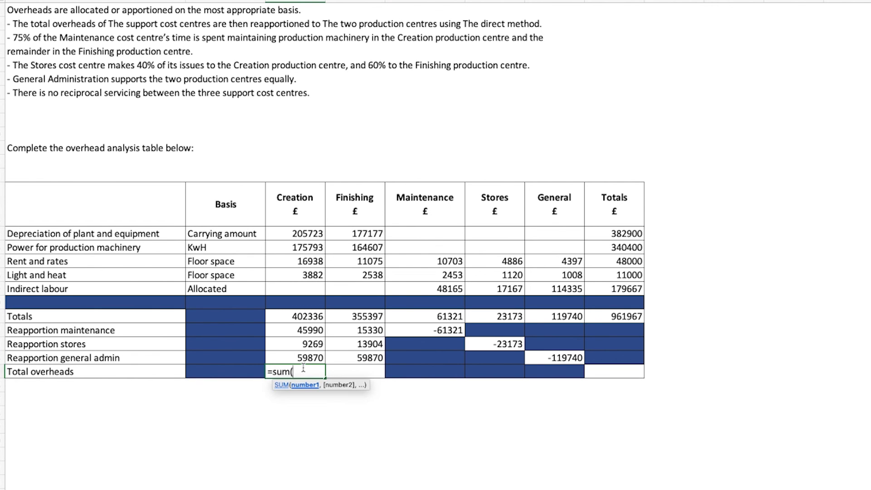
drag(304, 317, 301, 358)
key(Return)
Total Finishing's overheads with =SUM(D21:D24) in D25
click(335, 369)
text(=)
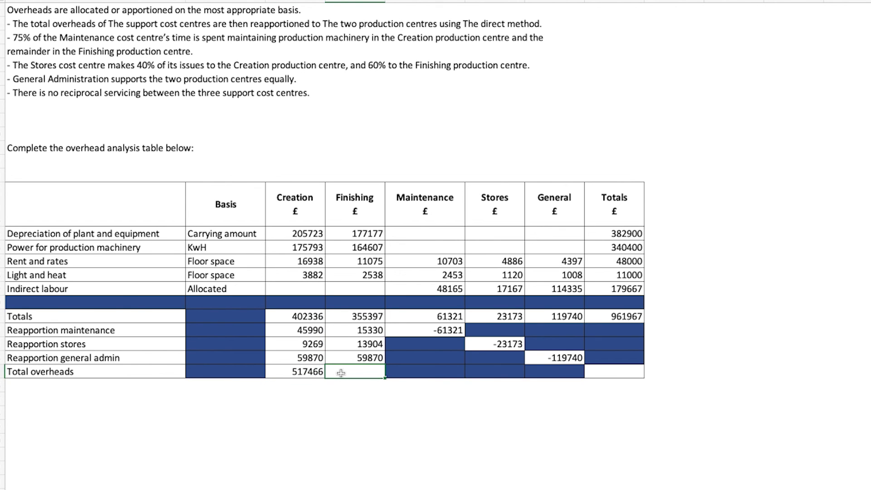
text(sum()
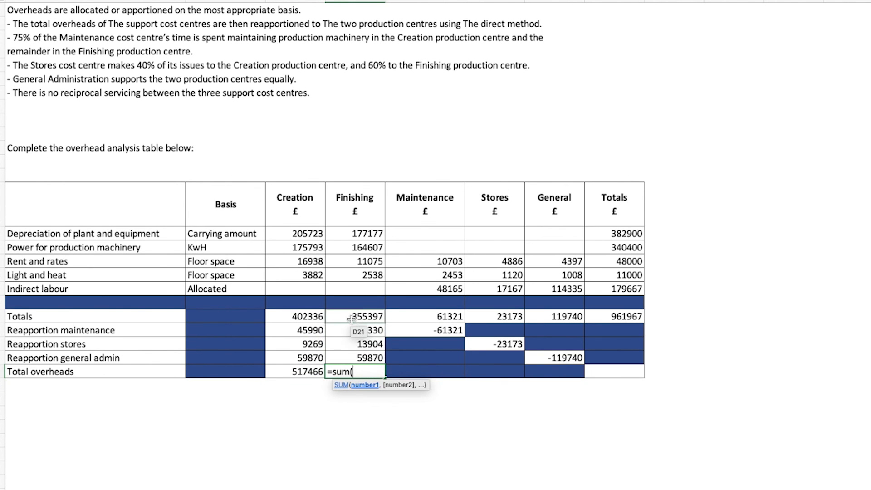
drag(351, 317, 351, 356)
key(Return)
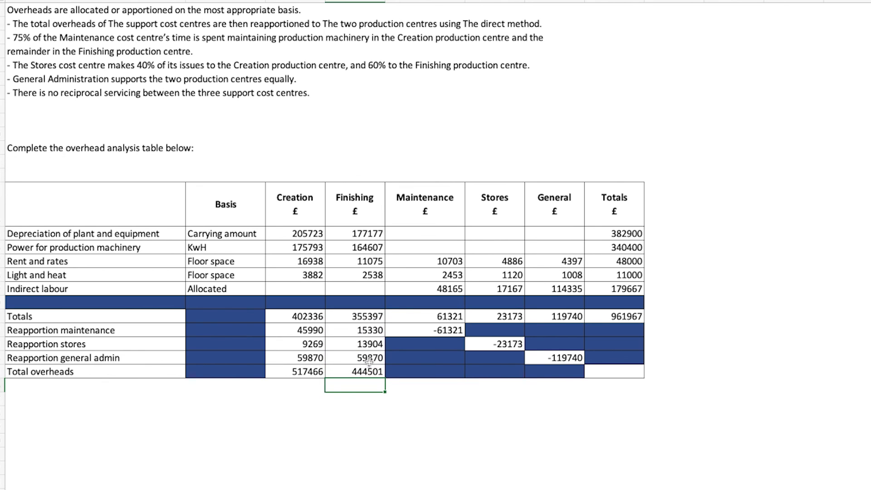
Sum the two production centres' total overheads with =SUM(C25:D25) in H25, and check the result against the total in H21
click(592, 369)
text(=)
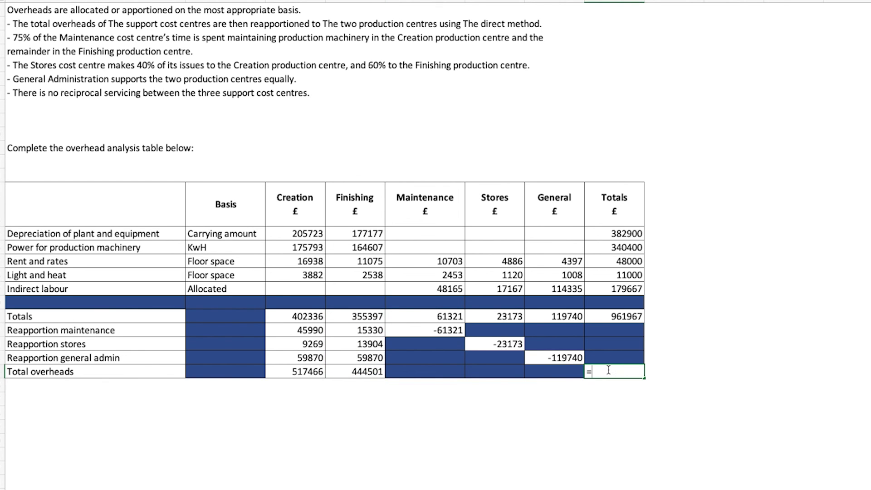
text(sum()
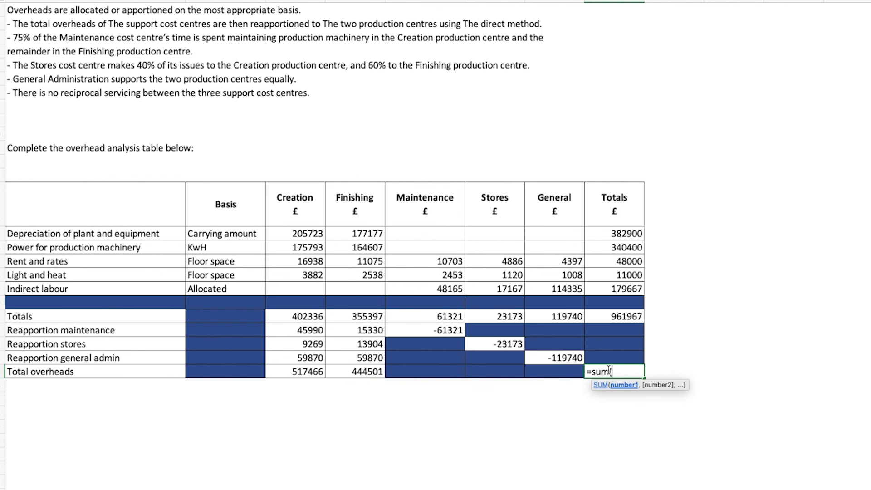
drag(306, 370, 343, 370)
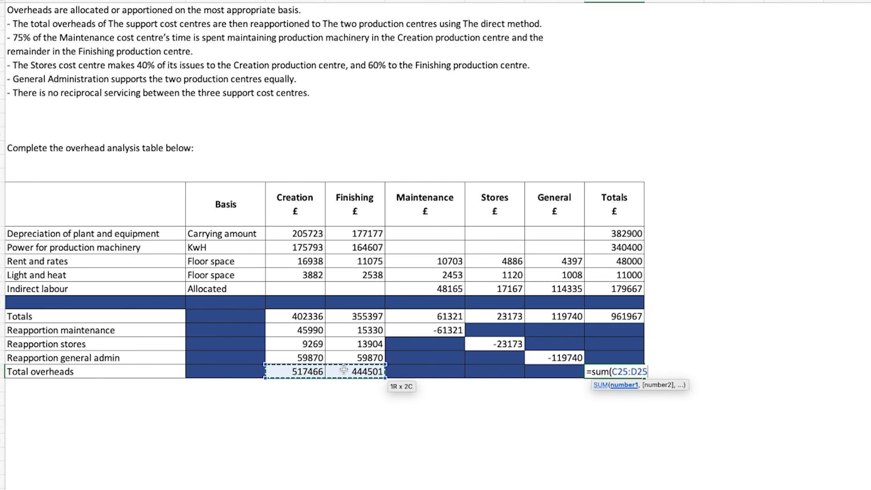
key(Return)
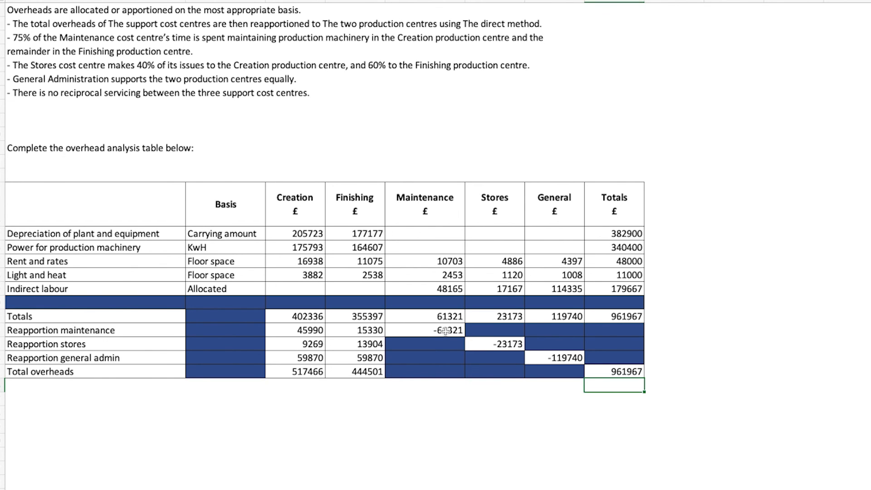
click(599, 333)
click(614, 317)
click(606, 372)
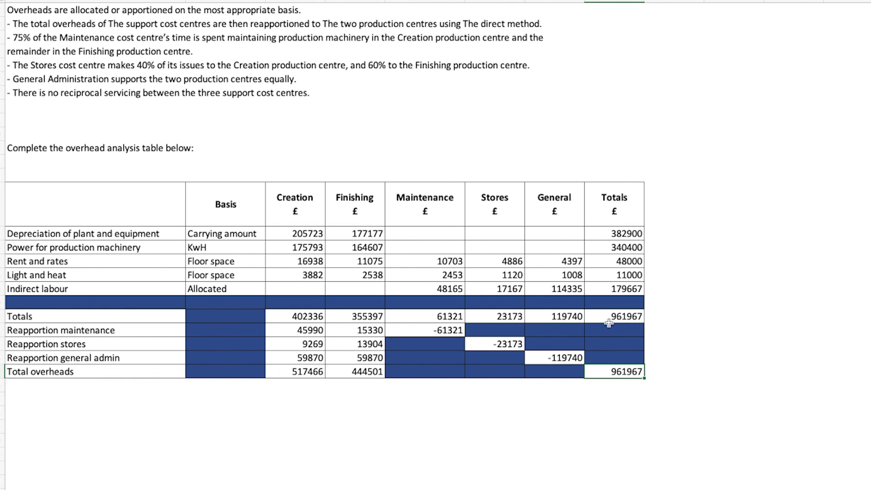
click(606, 383)
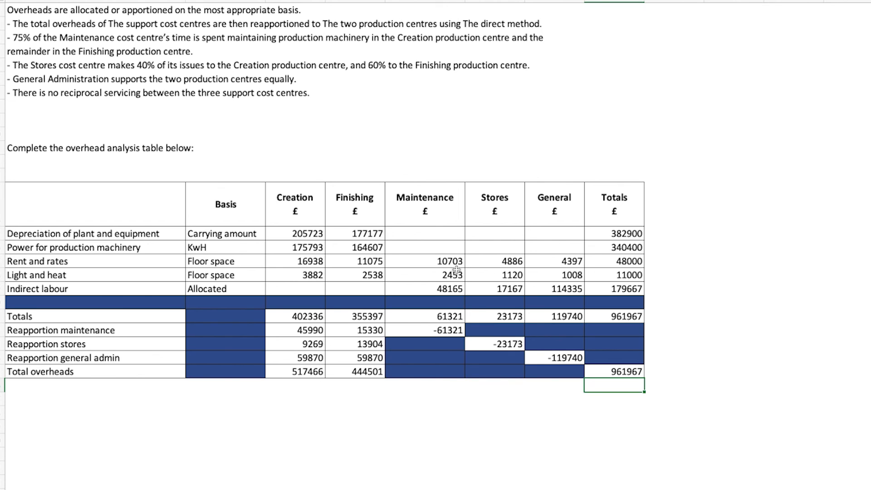
click(603, 372)
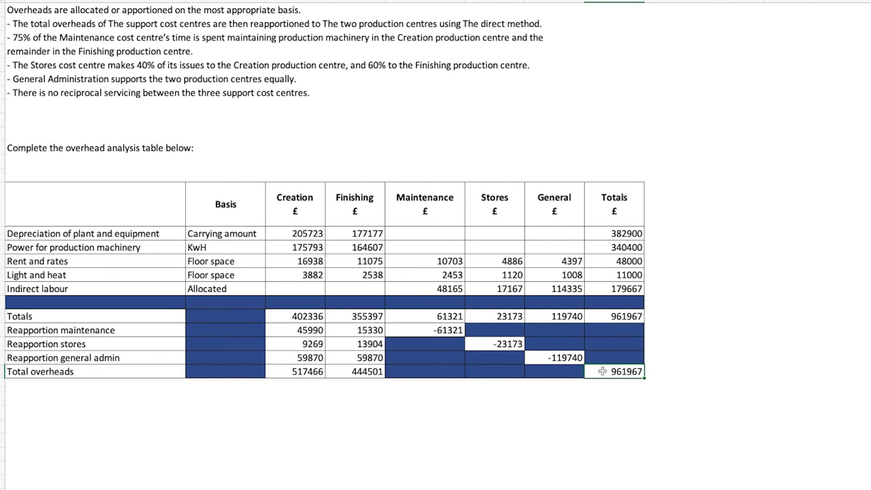